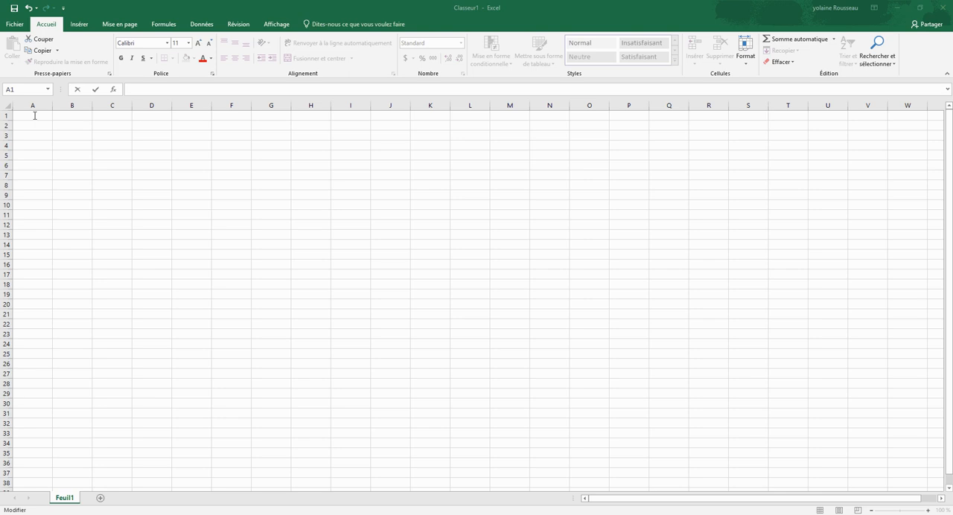
Step: Enter the column labels x in cell A1 and y in cell B1
{"action": "left_click", "coordinate": [34, 115]}
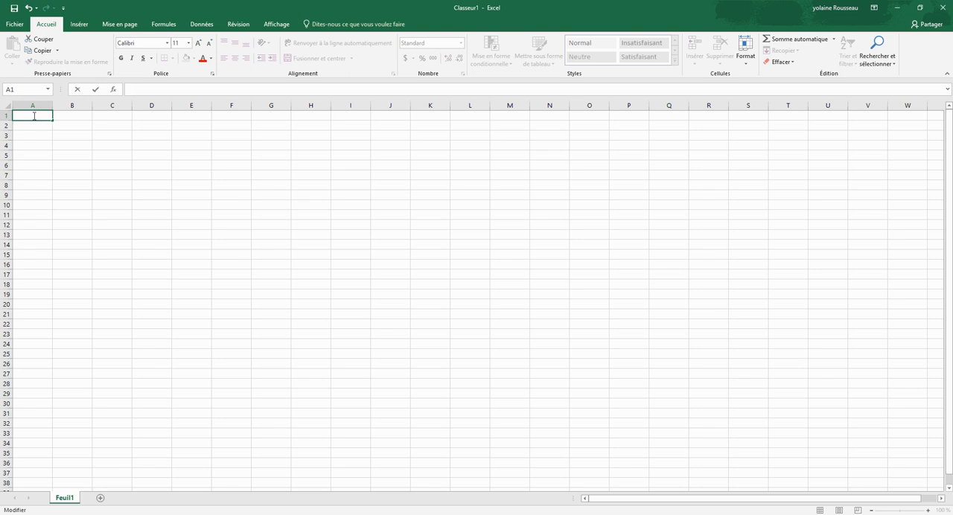
{"action": "type", "text": "x"}
{"action": "left_click", "coordinate": [65, 116]}
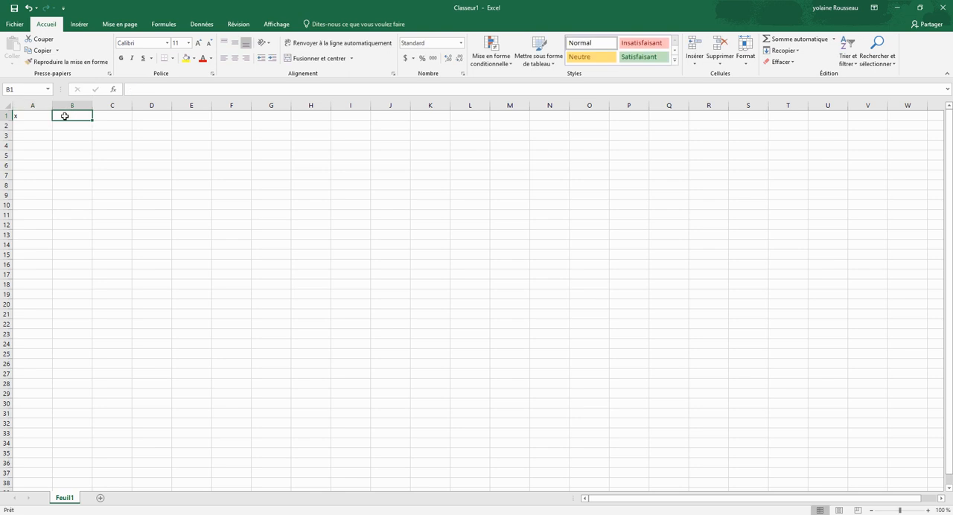
{"action": "type", "text": "y"}
Step: Enter the headings "Masse (kg)" in cell A2 and "Poids (N)" in cell B2
{"action": "left_click", "coordinate": [35, 126]}
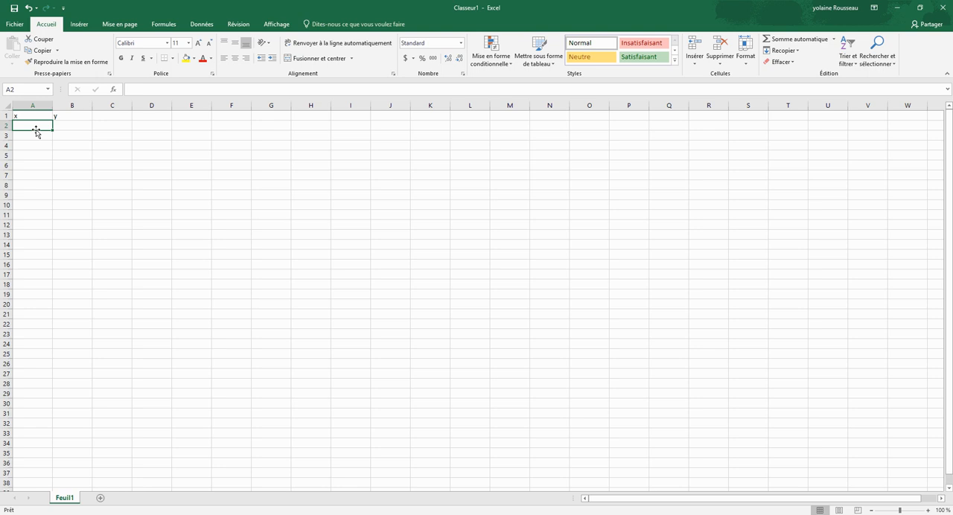
{"action": "type", "text": "Masse"}
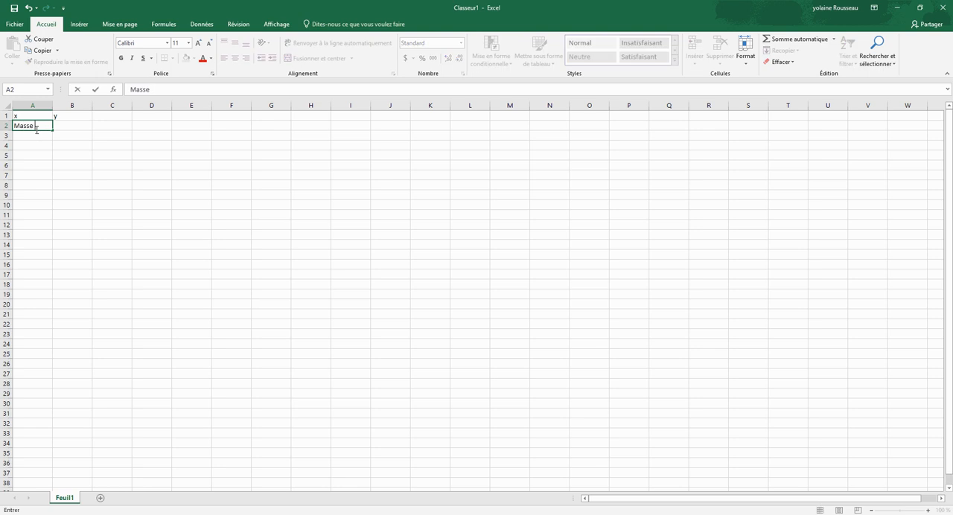
{"action": "type", "text": " (kg)"}
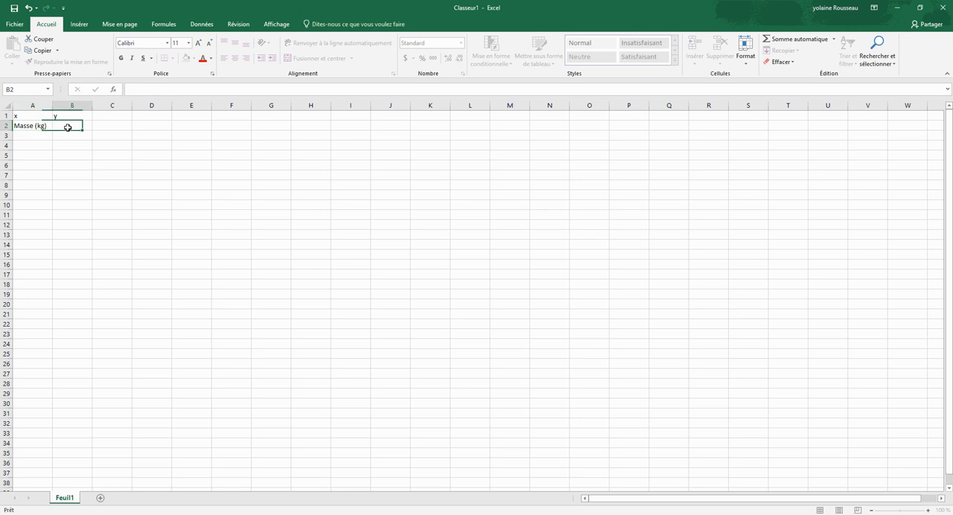
{"action": "left_click", "coordinate": [67, 127]}
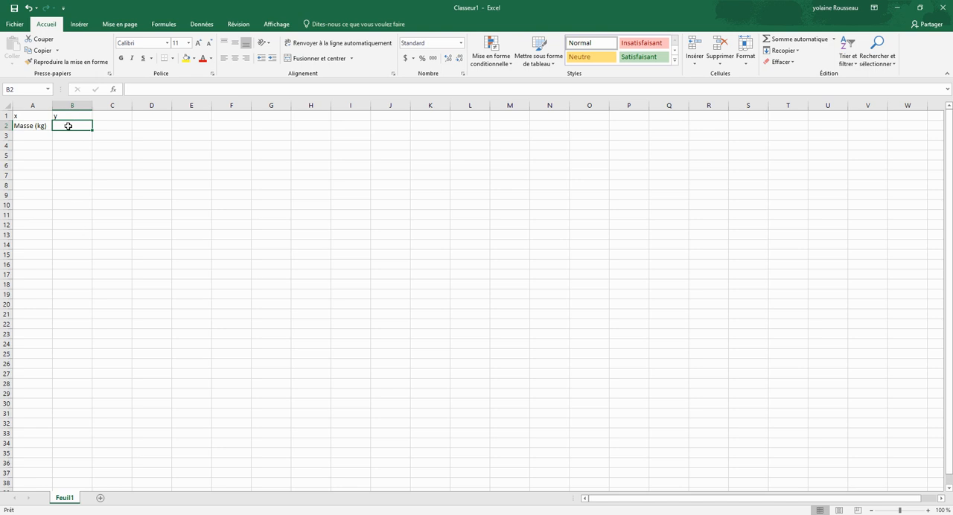
{"action": "type", "text": "Poid"}
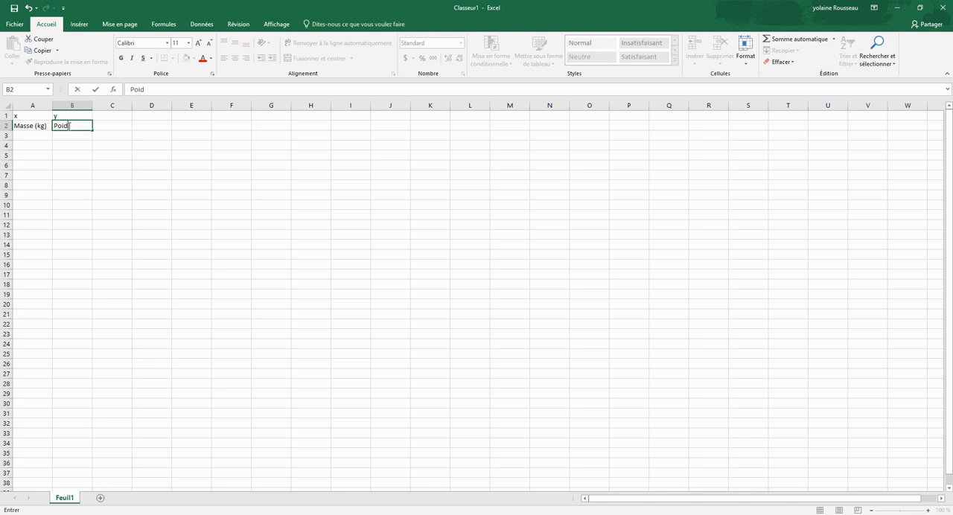
{"action": "type", "text": "s (N)"}
Step: Fill in the first two data rows: mass 0 with weight 0 in row 3, mass 0,1 with weight 0,6 in row 4
{"action": "left_click", "coordinate": [40, 136]}
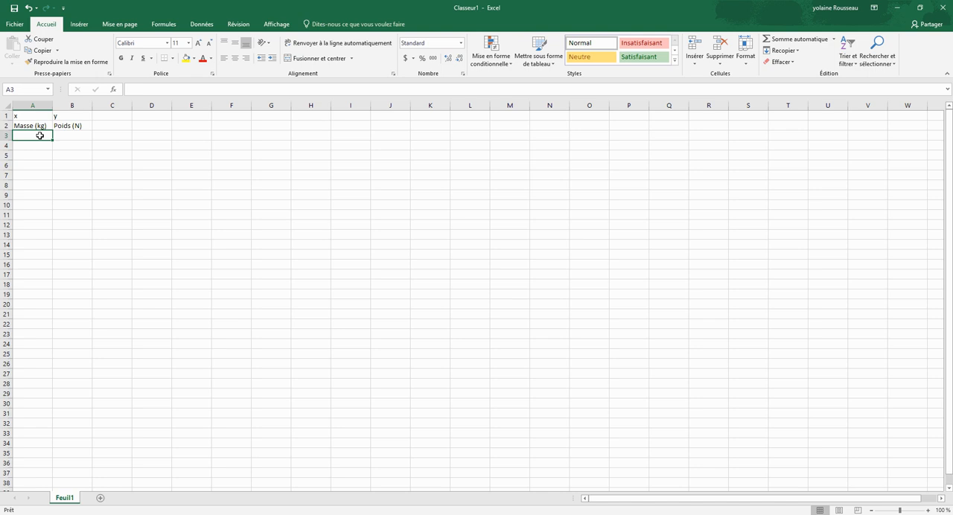
{"action": "type", "text": "0"}
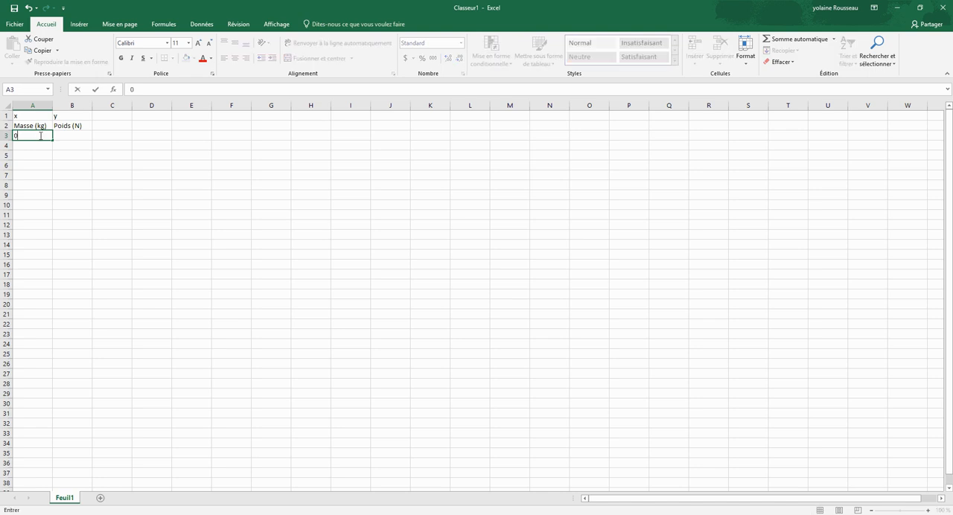
{"action": "left_click", "coordinate": [72, 134]}
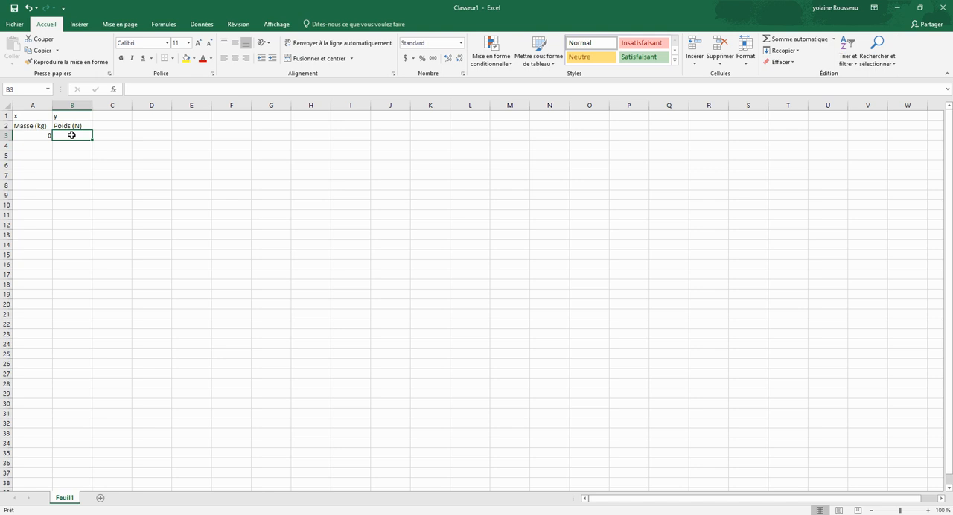
{"action": "type", "text": "0"}
{"action": "left_click", "coordinate": [35, 145]}
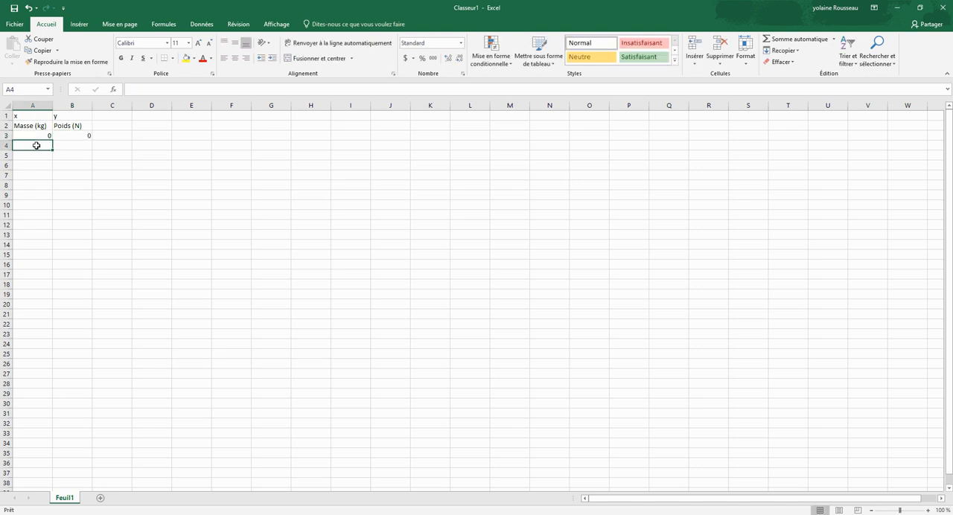
{"action": "type", "text": "0"}
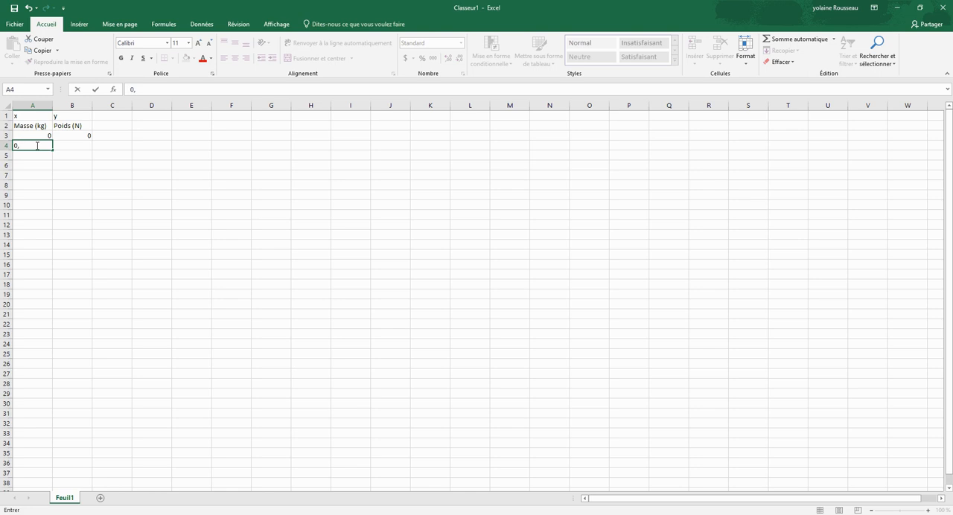
{"action": "type", "text": ",1"}
{"action": "left_click", "coordinate": [67, 145]}
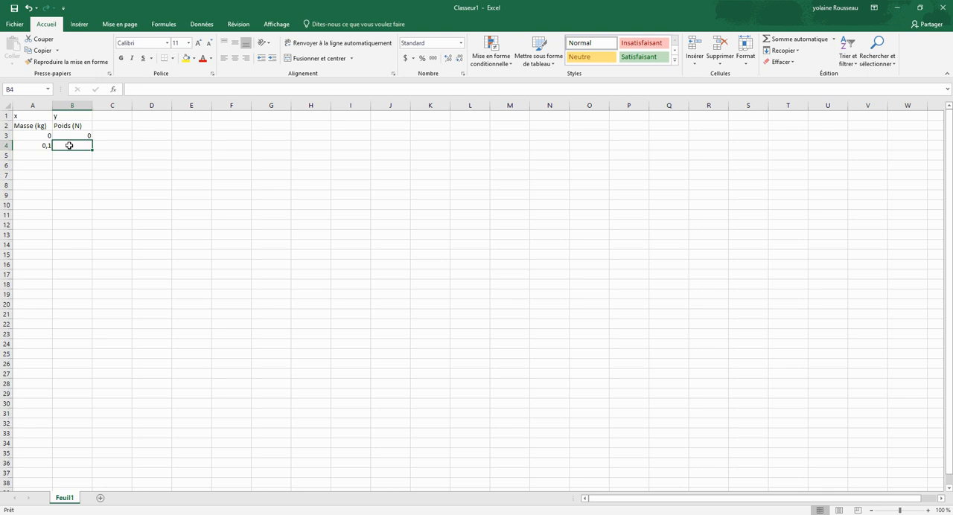
{"action": "type", "text": "0,6"}
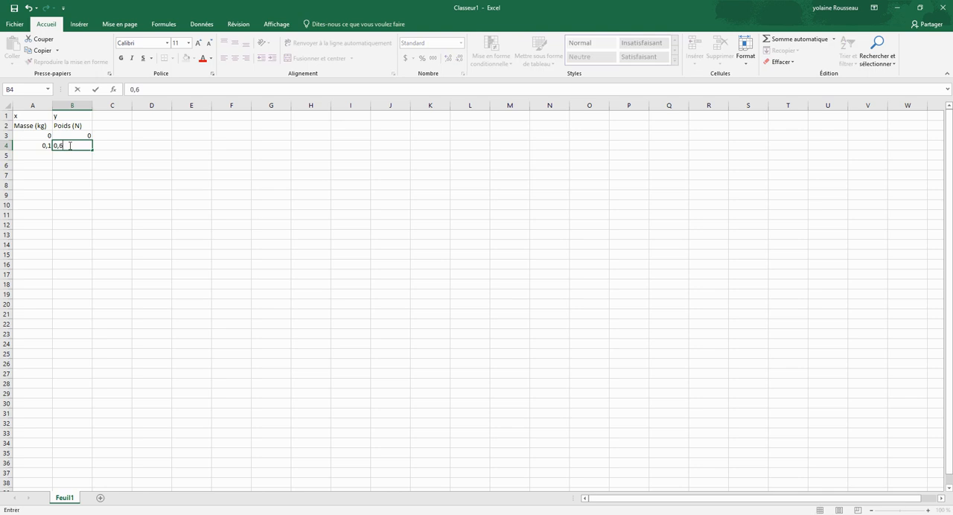
Step: Add mass 0,2 with weight 1,6 in row 5 and mass 0,3 with weight 2,6 in row 6
{"action": "left_click", "coordinate": [38, 156]}
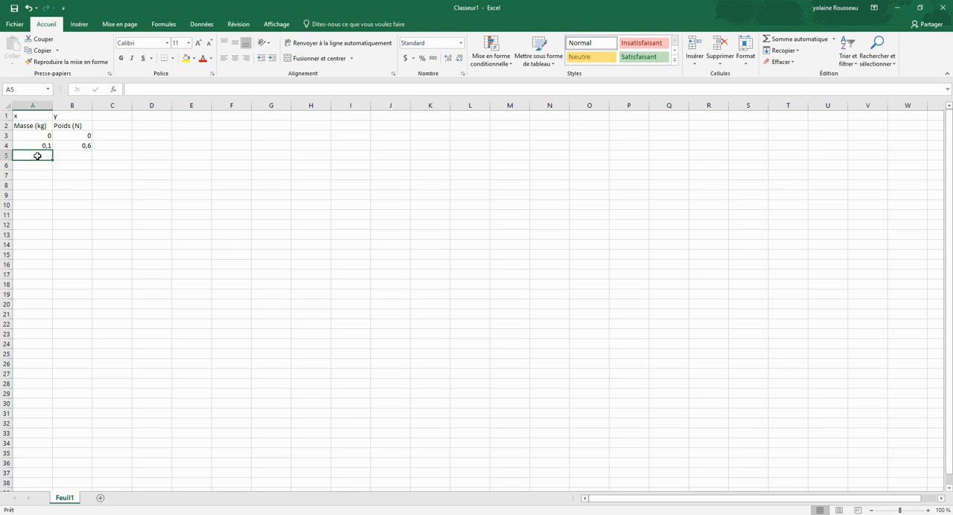
{"action": "type", "text": "0,"}
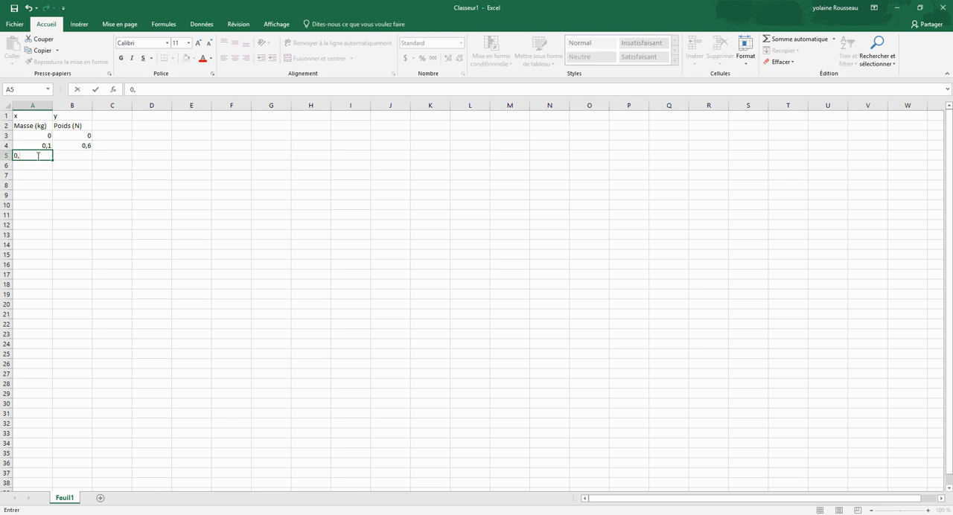
{"action": "type", "text": "2"}
{"action": "left_click", "coordinate": [71, 155]}
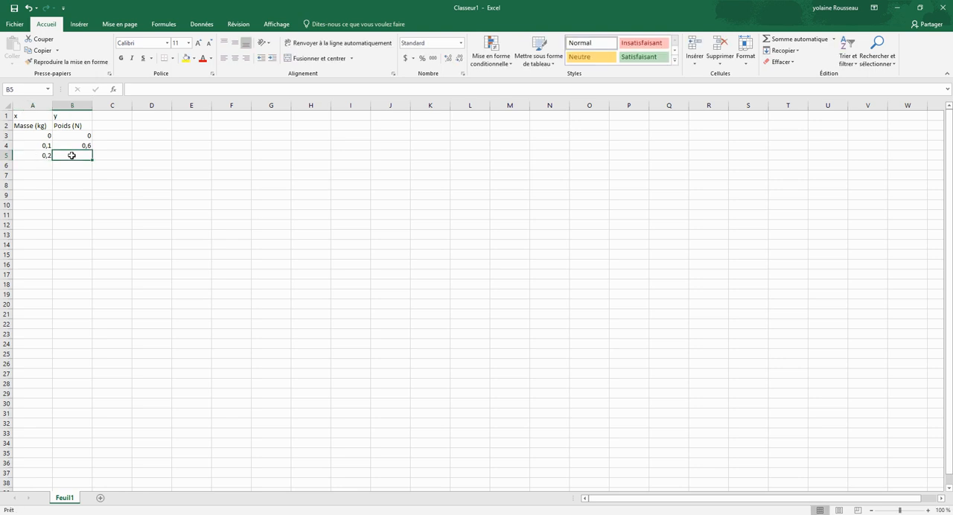
{"action": "type", "text": "1,6"}
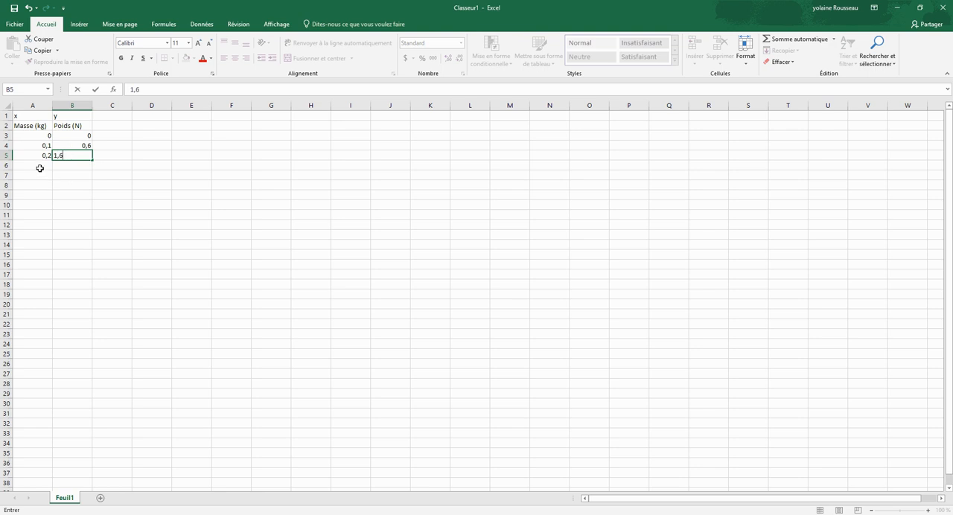
{"action": "left_click", "coordinate": [40, 165]}
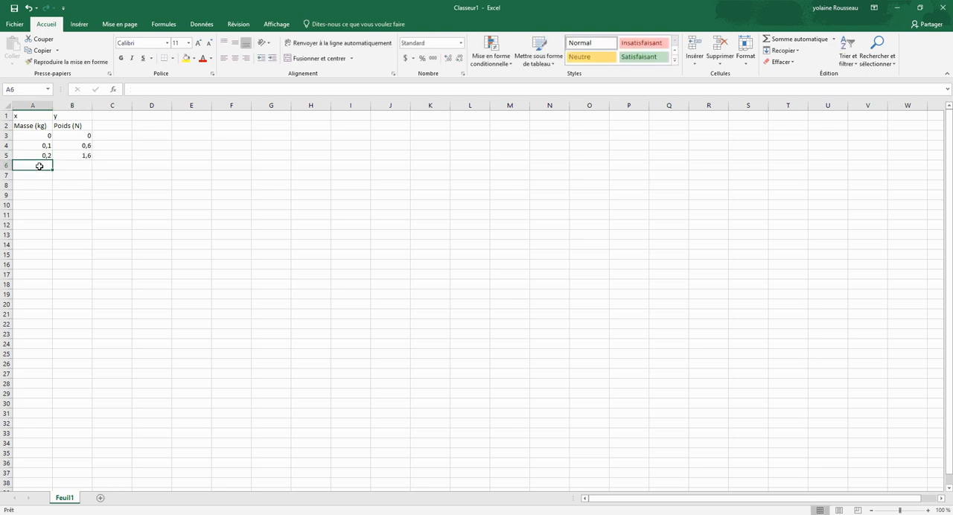
{"action": "type", "text": "0,"}
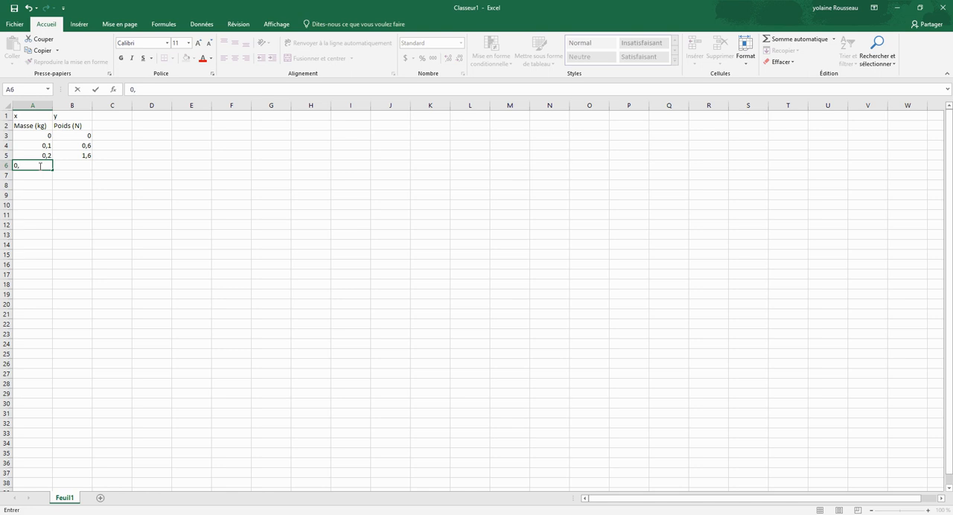
{"action": "type", "text": "3"}
{"action": "left_click", "coordinate": [68, 163]}
{"action": "type", "text": "2,"}
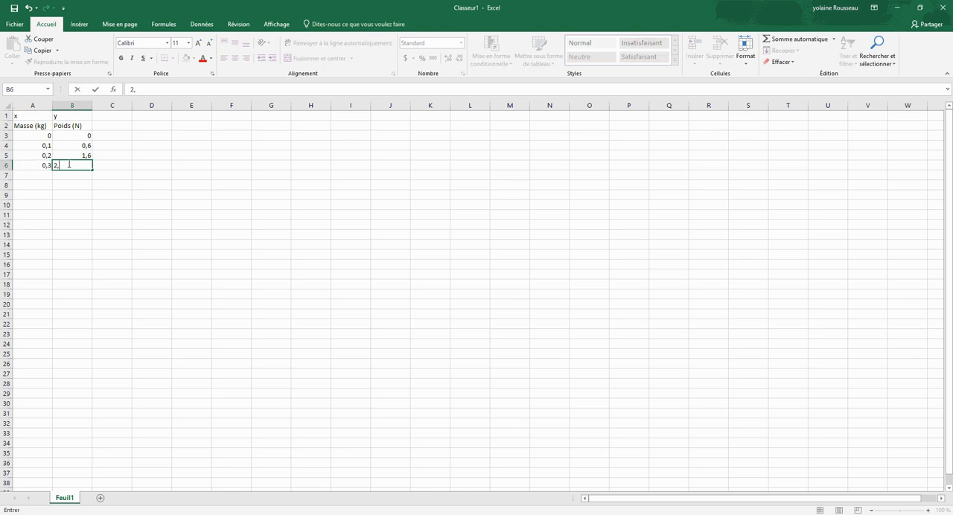
{"action": "type", "text": "6"}
Step: Add mass 0,4 with weight 3,6 in row 7 and mass 0,5 with weight 5 in row 8
{"action": "left_click", "coordinate": [39, 175]}
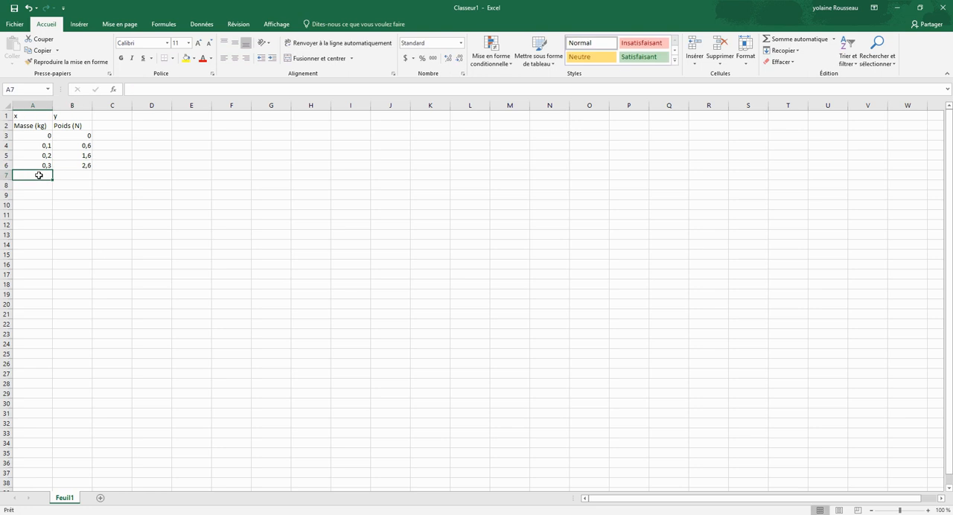
{"action": "type", "text": "0,4"}
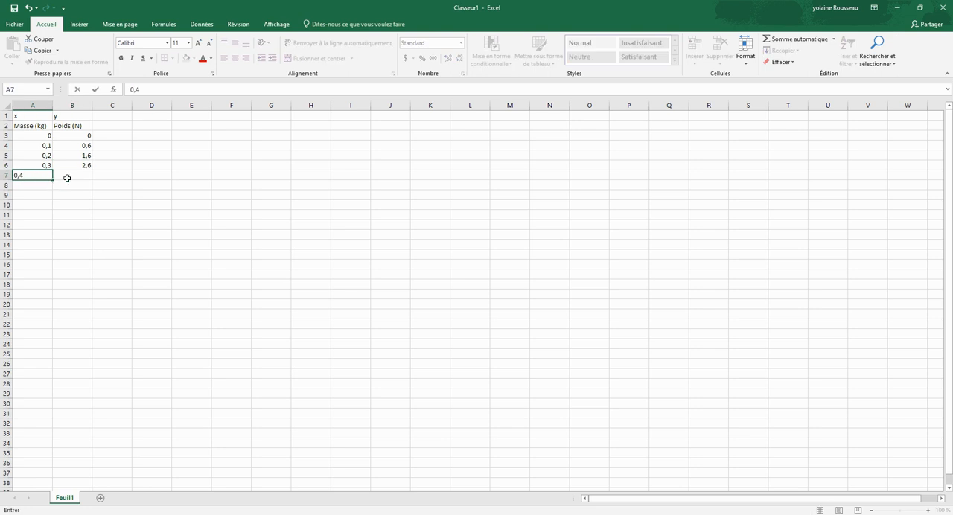
{"action": "left_click", "coordinate": [69, 175]}
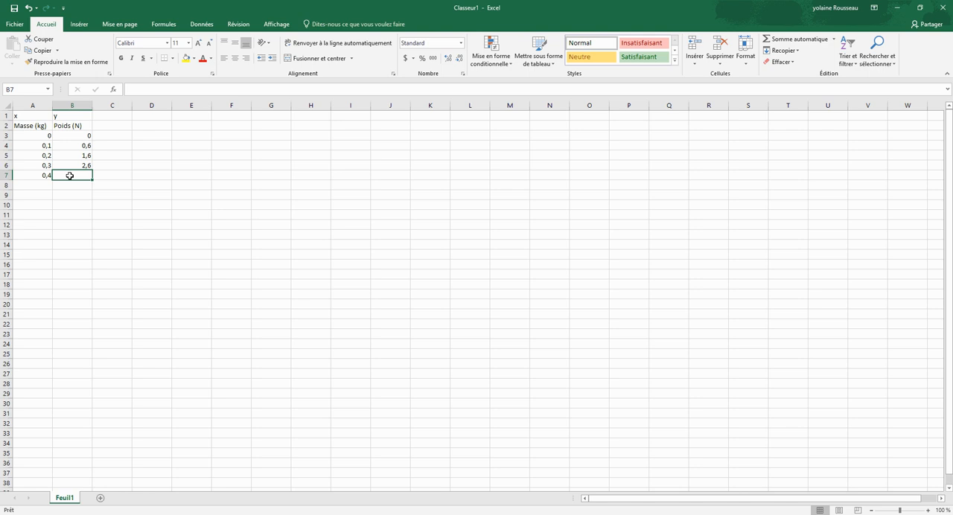
{"action": "type", "text": "3,6"}
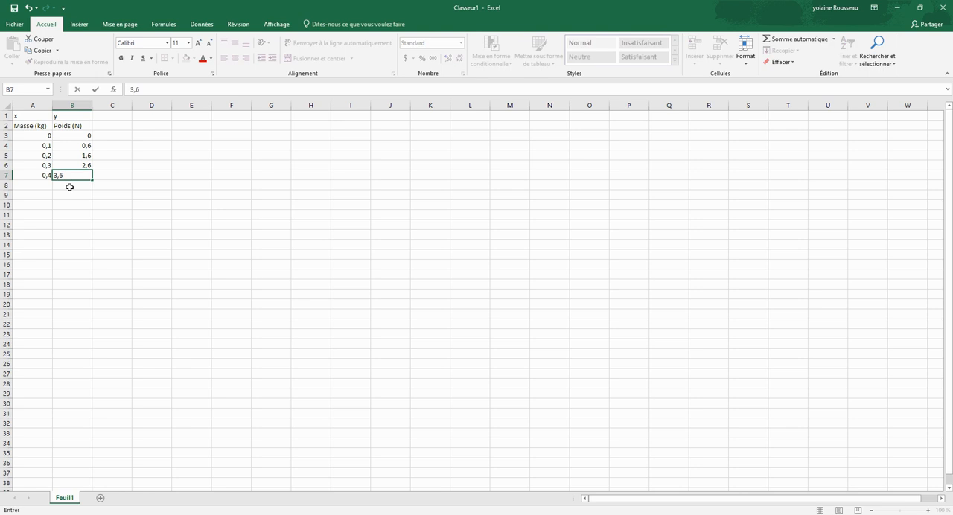
{"action": "left_click", "coordinate": [38, 186]}
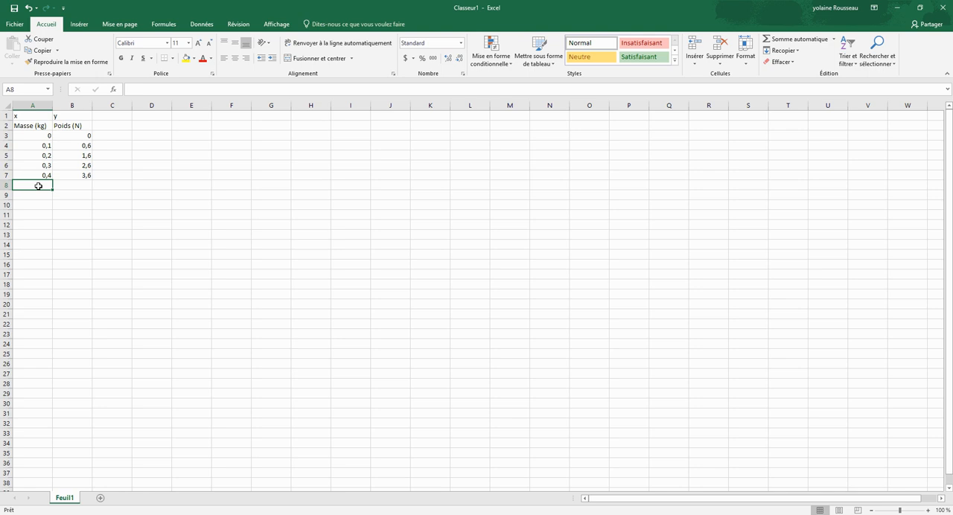
{"action": "type", "text": "0,5"}
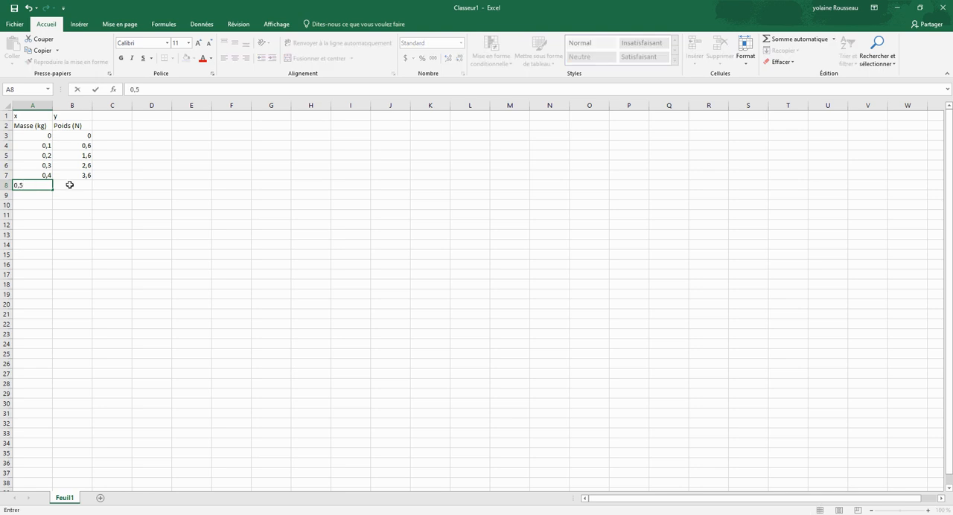
{"action": "left_click", "coordinate": [69, 185]}
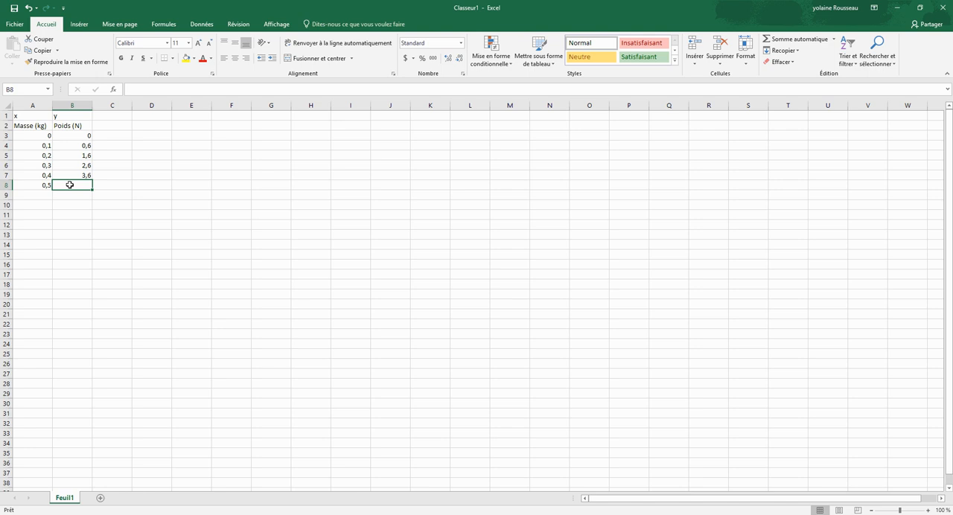
{"action": "type", "text": "5"}
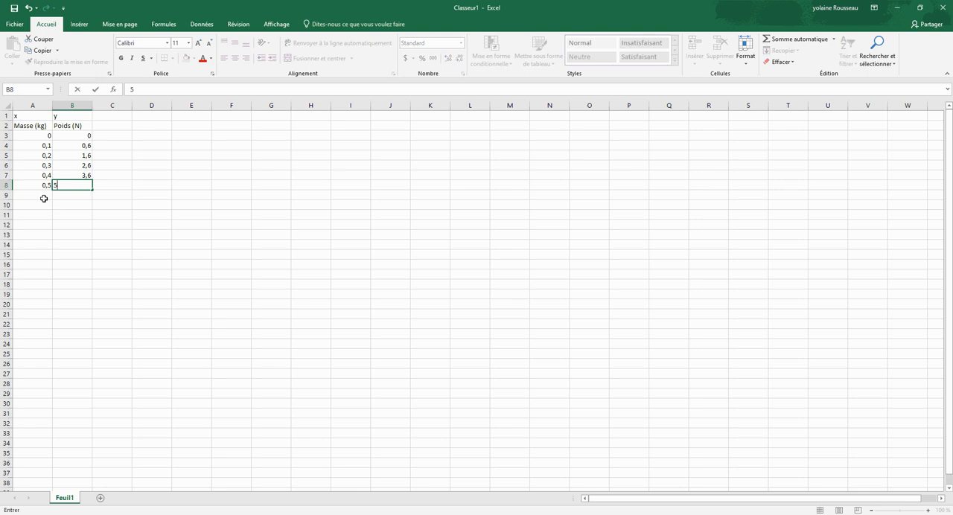
Step: Complete the data table with mass 0,7 and weight 6,8 in row 9
{"action": "left_click", "coordinate": [38, 194]}
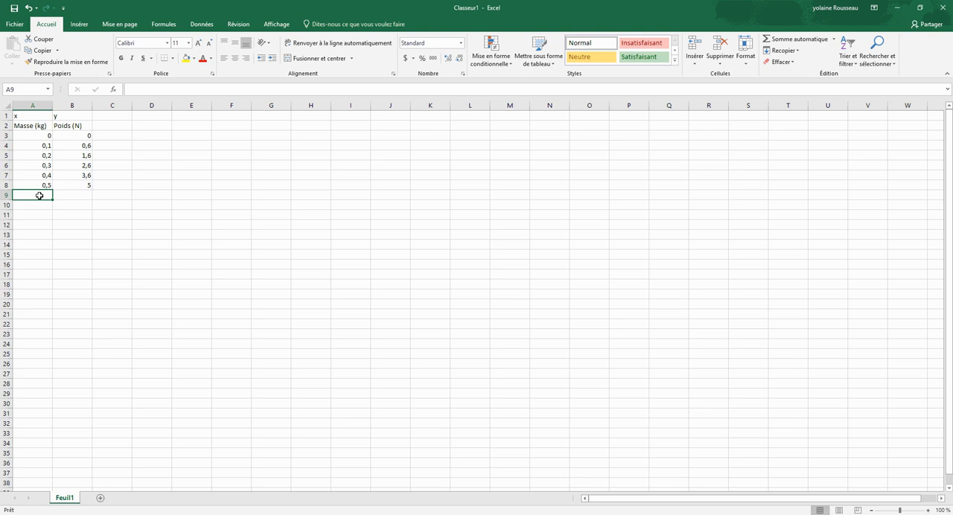
{"action": "type", "text": "0,7"}
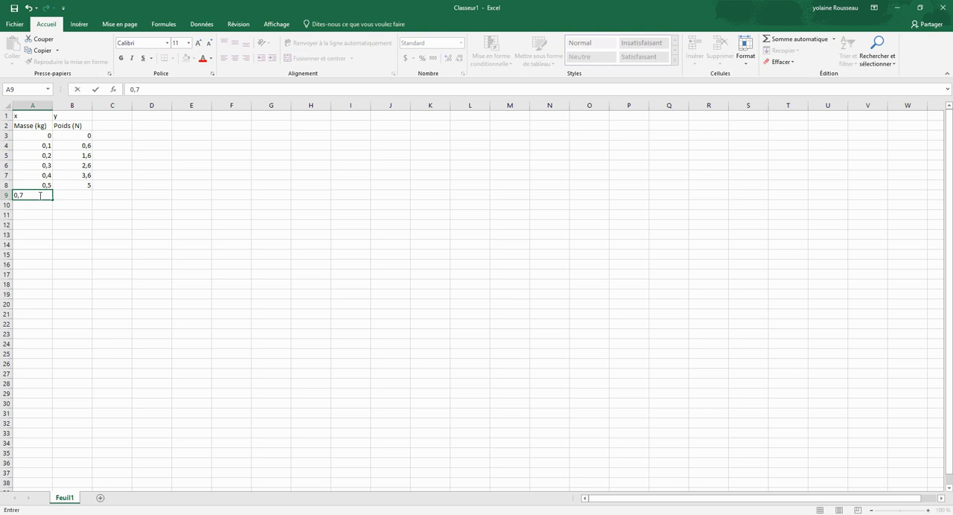
{"action": "left_click", "coordinate": [80, 195]}
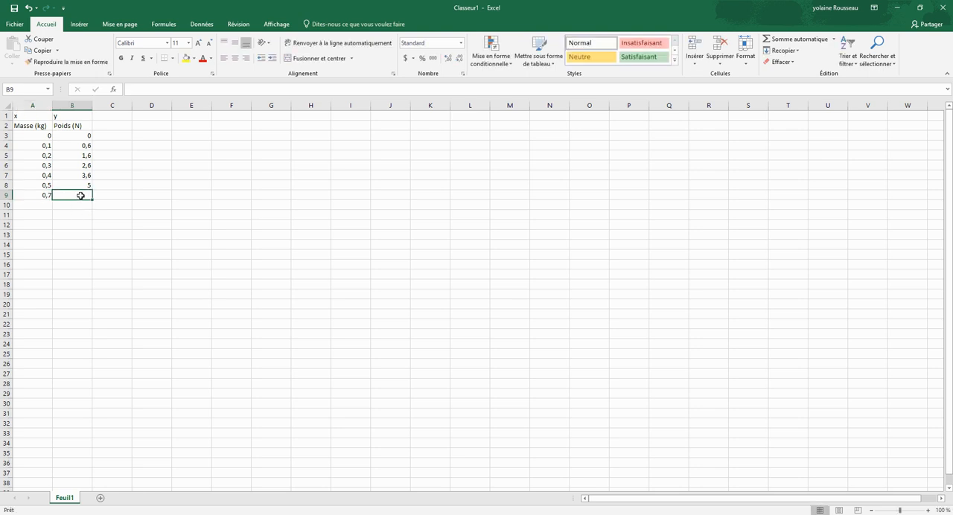
{"action": "type", "text": "6"}
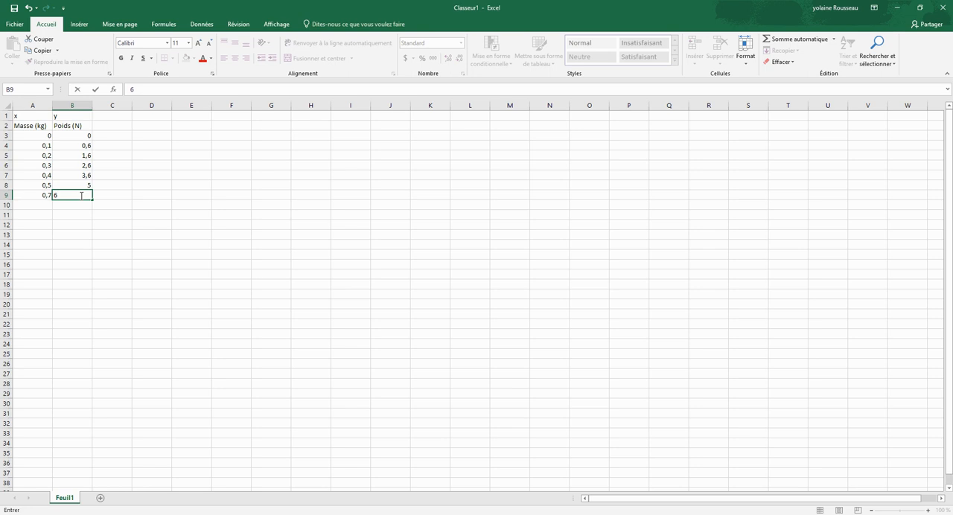
{"action": "type", "text": ",8"}
{"action": "left_click", "coordinate": [114, 194]}
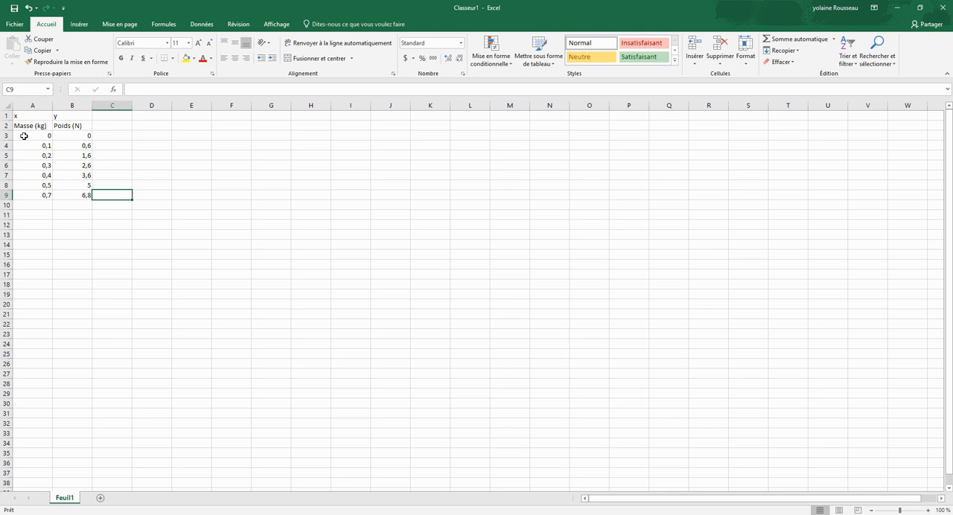
Step: Insert a plain scatter chart (Nuages de points) from the mass and weight data in A3:B9
{"action": "left_click", "coordinate": [24, 135]}
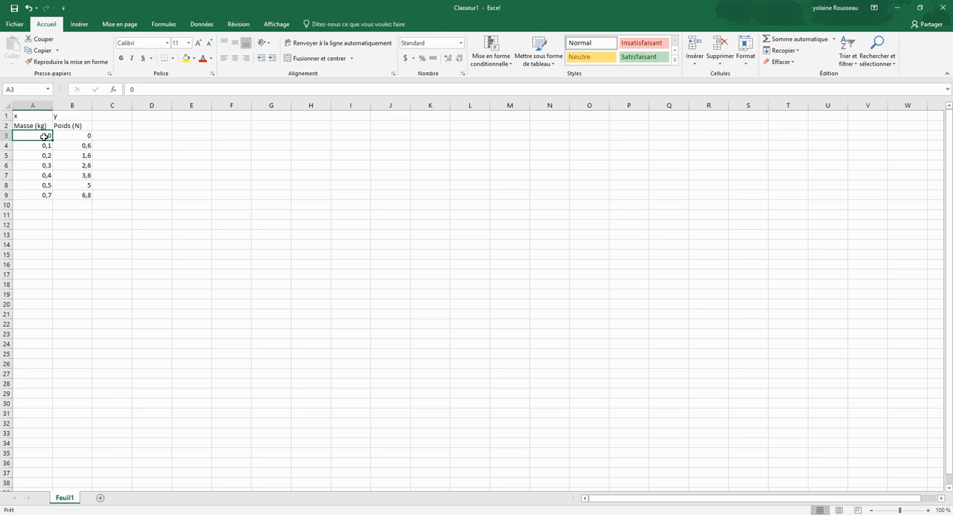
{"action": "left_click_drag", "start_coordinate": [45, 136], "coordinate": [62, 194]}
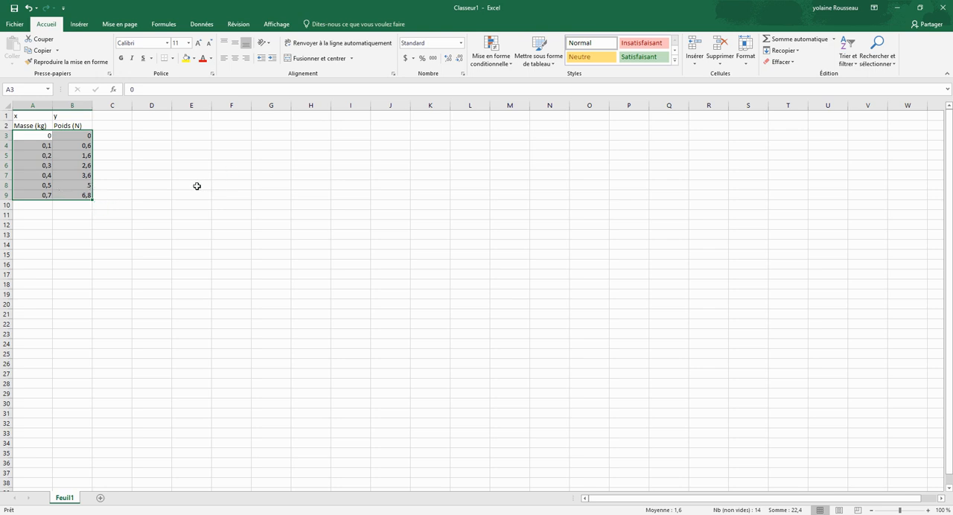
{"action": "left_click", "coordinate": [77, 25]}
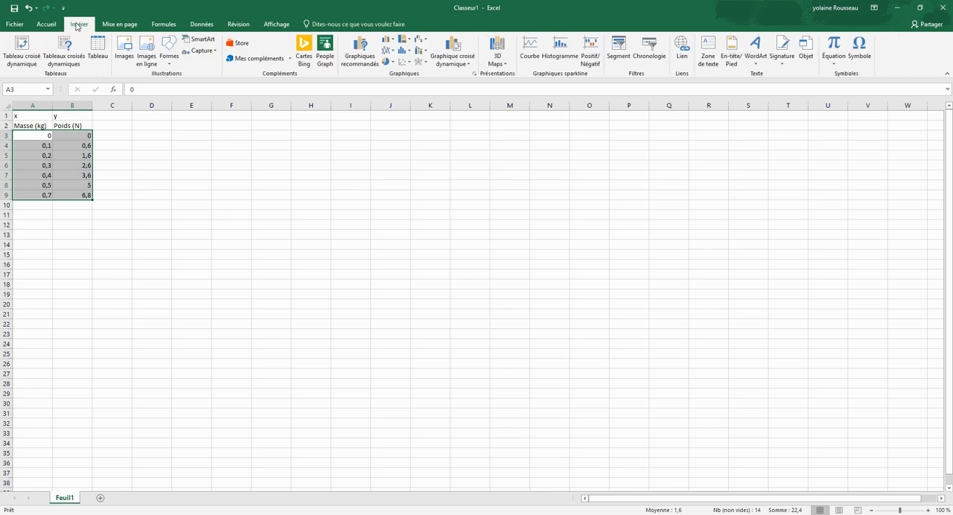
{"action": "left_click", "coordinate": [410, 65]}
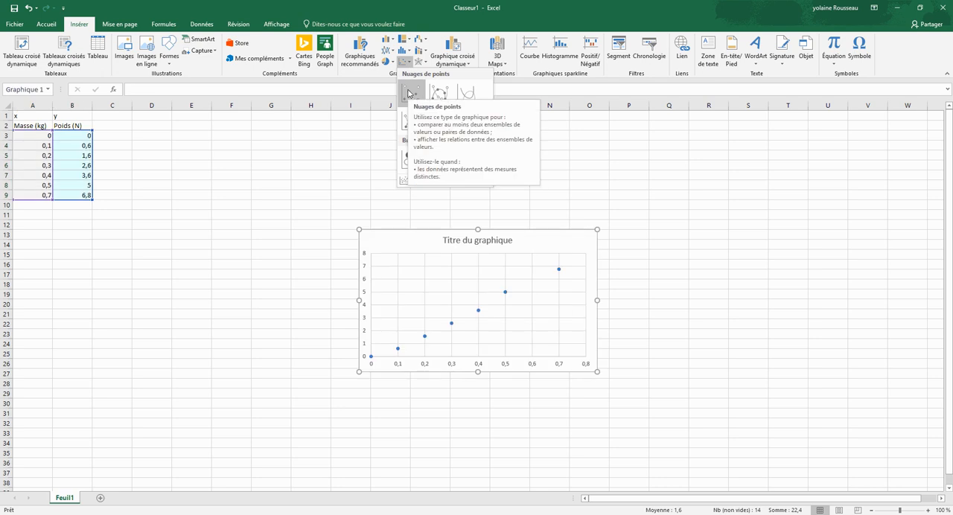
{"action": "left_click", "coordinate": [409, 93]}
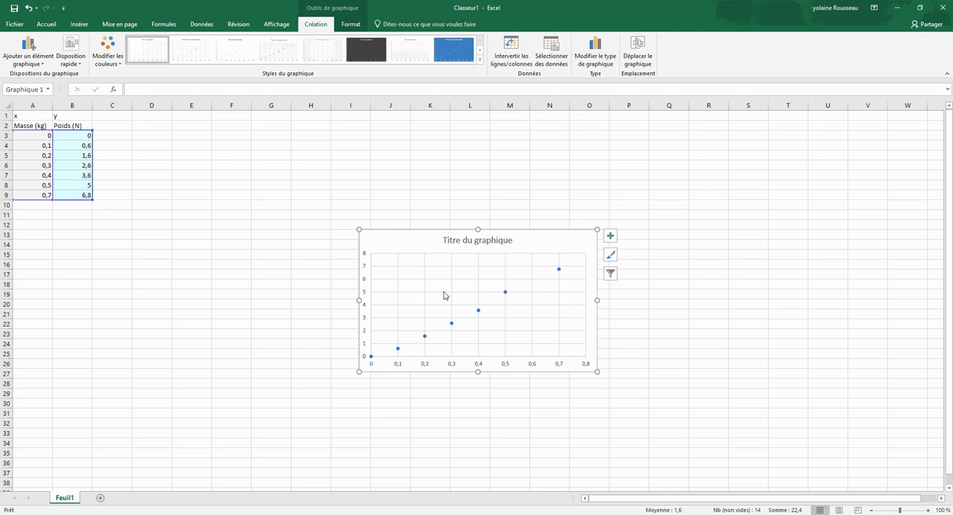
Step: Move the scatter chart to a new sheet named Graphique1
{"action": "right_click", "coordinate": [406, 243]}
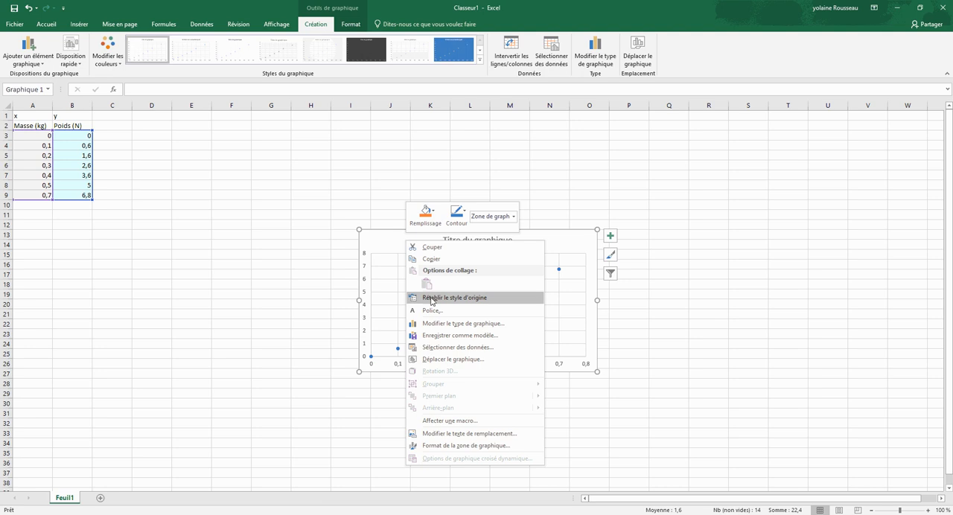
{"action": "left_click", "coordinate": [433, 362]}
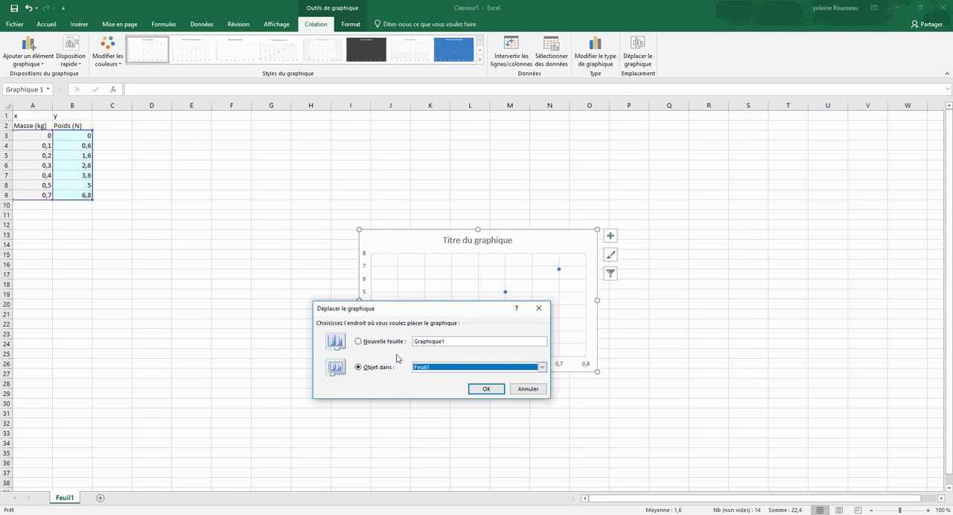
{"action": "left_click", "coordinate": [358, 342]}
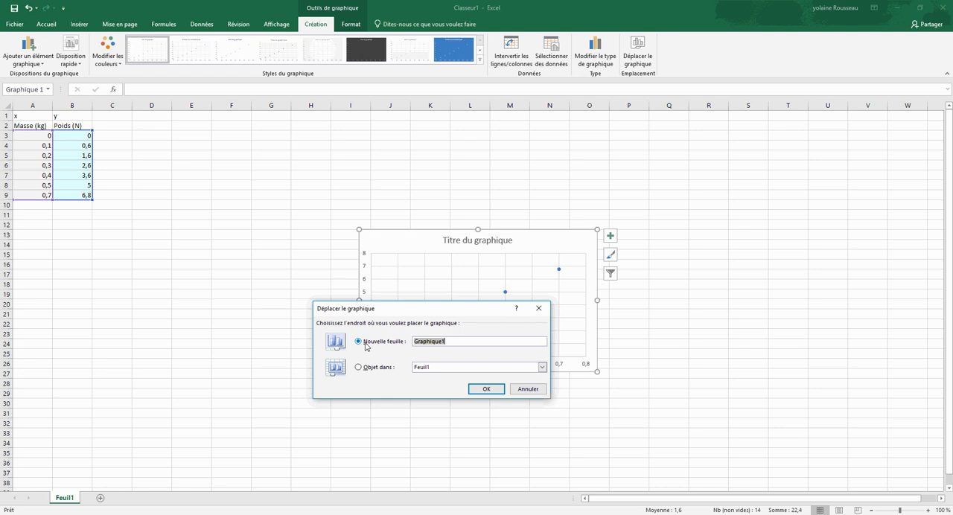
{"action": "left_click", "coordinate": [488, 390]}
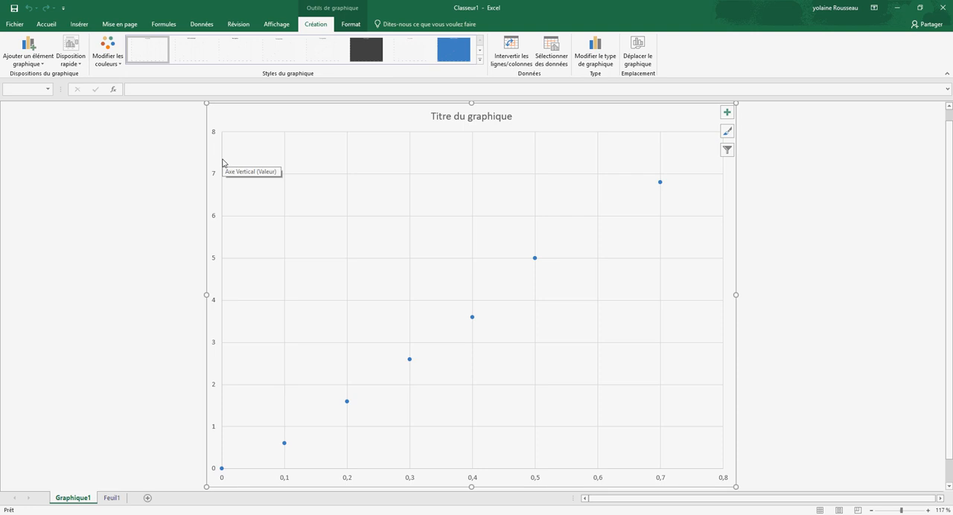
Step: Set the vertical axis's secondary unit to 0,1 in the axis format options
{"action": "left_click", "coordinate": [223, 163]}
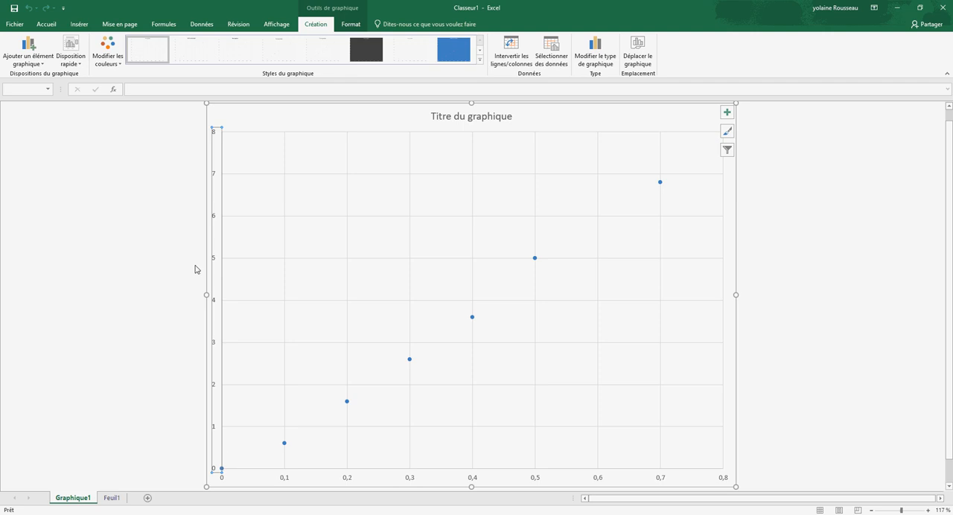
{"action": "double_click", "coordinate": [547, 156]}
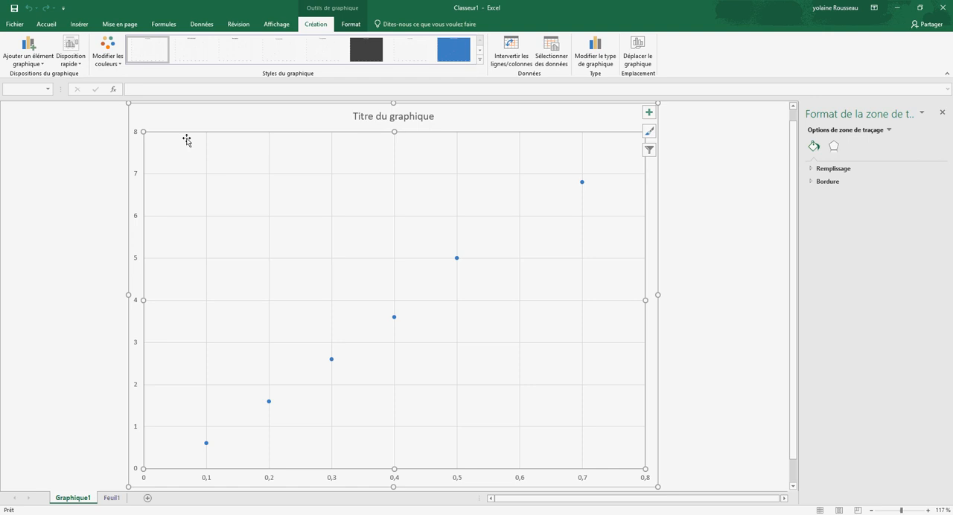
{"action": "left_click", "coordinate": [144, 167]}
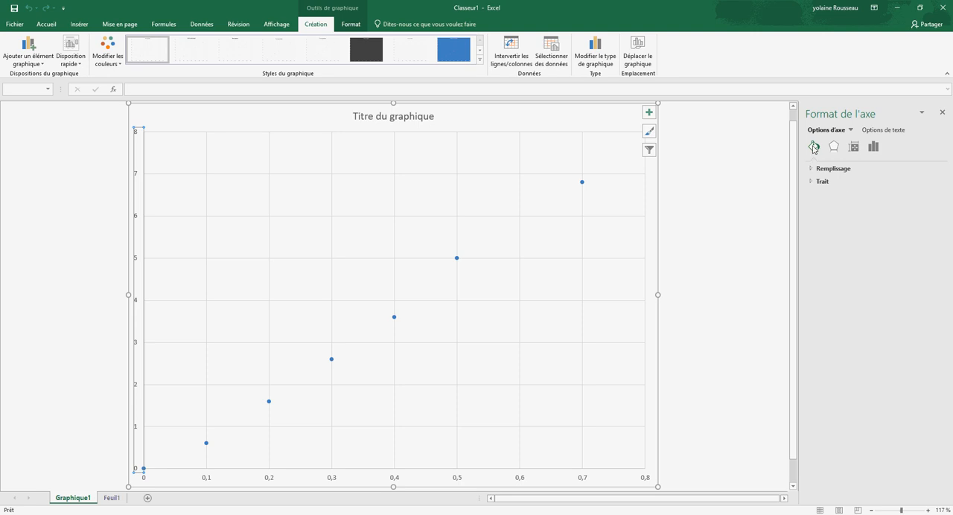
{"action": "left_click", "coordinate": [873, 148]}
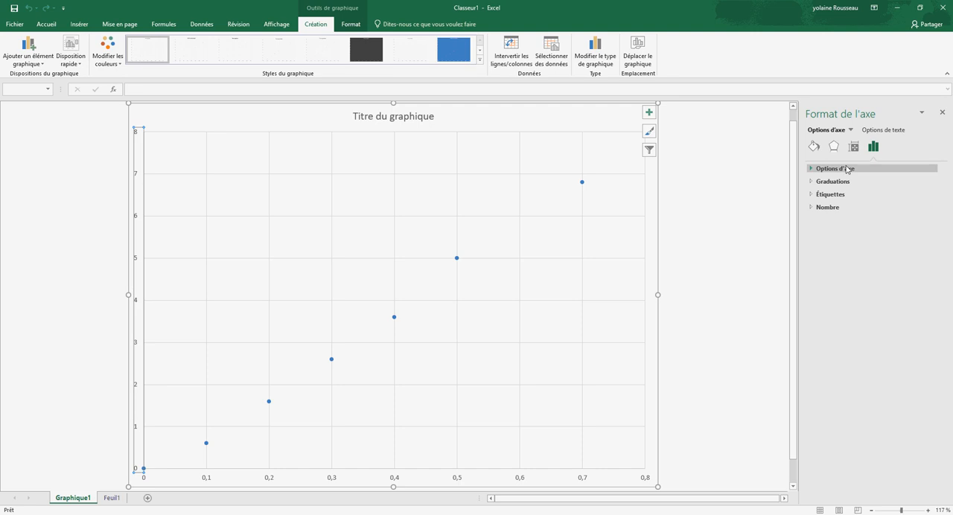
{"action": "left_click", "coordinate": [836, 168]}
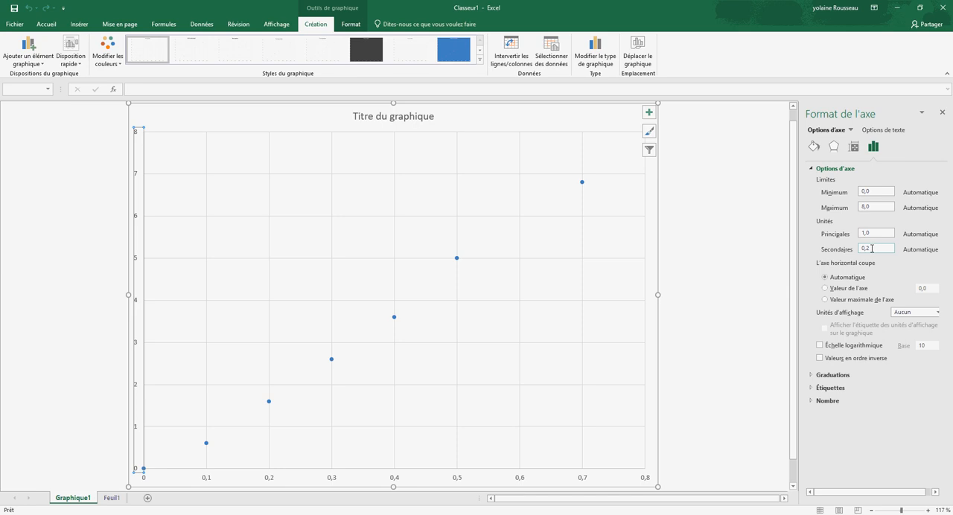
{"action": "left_click", "coordinate": [872, 249]}
{"action": "key", "text": "BackSpace"}
{"action": "left_click", "coordinate": [939, 314]}
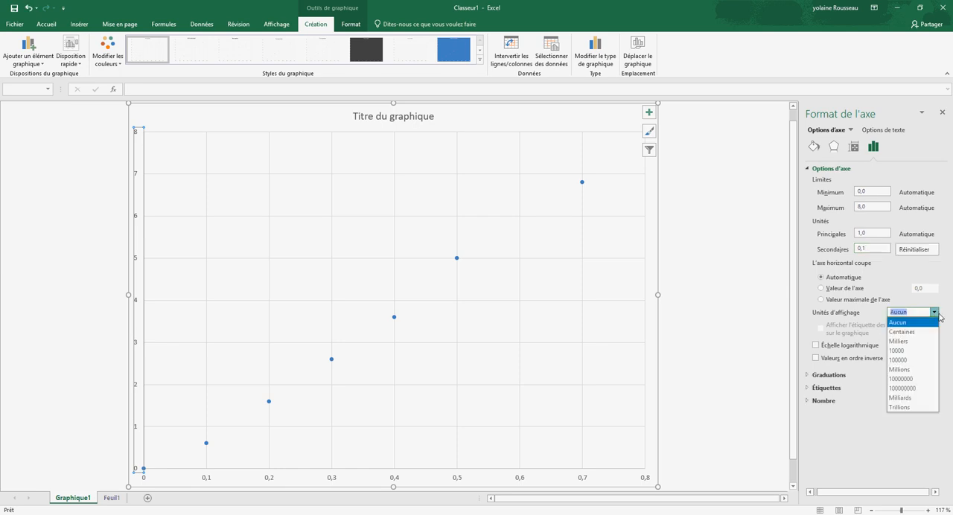
{"action": "left_click", "coordinate": [935, 313]}
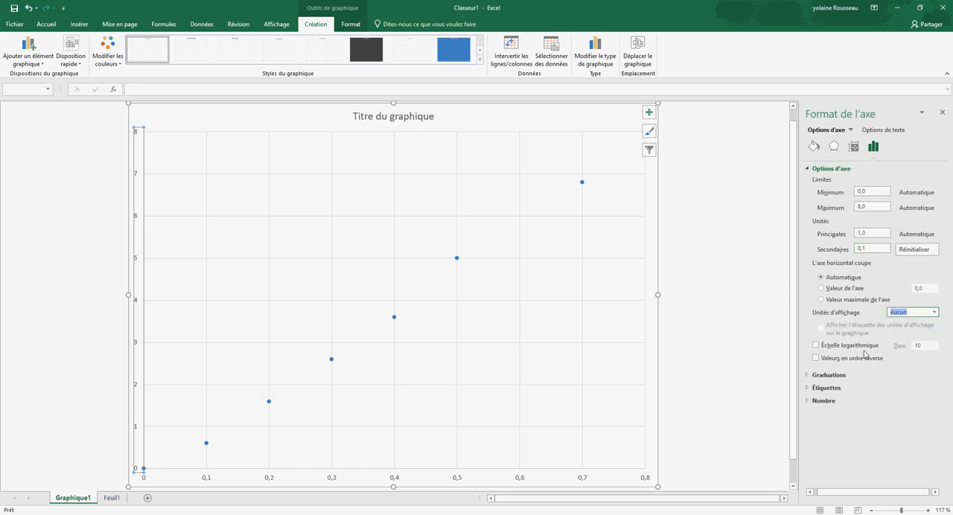
Step: Set the vertical axis's major tick marks to À l'extérieur and its minor tick marks to À l'intérieur
{"action": "left_click", "coordinate": [830, 376]}
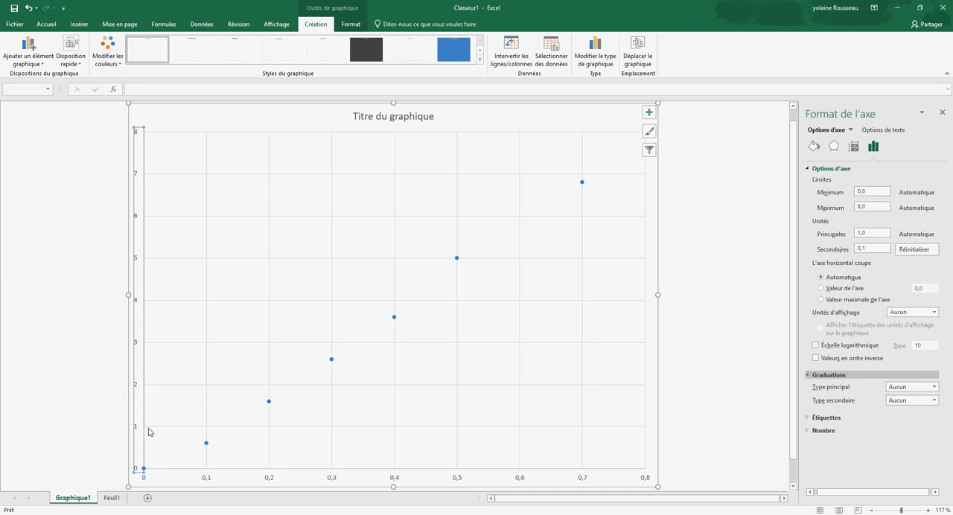
{"action": "left_click", "coordinate": [934, 388]}
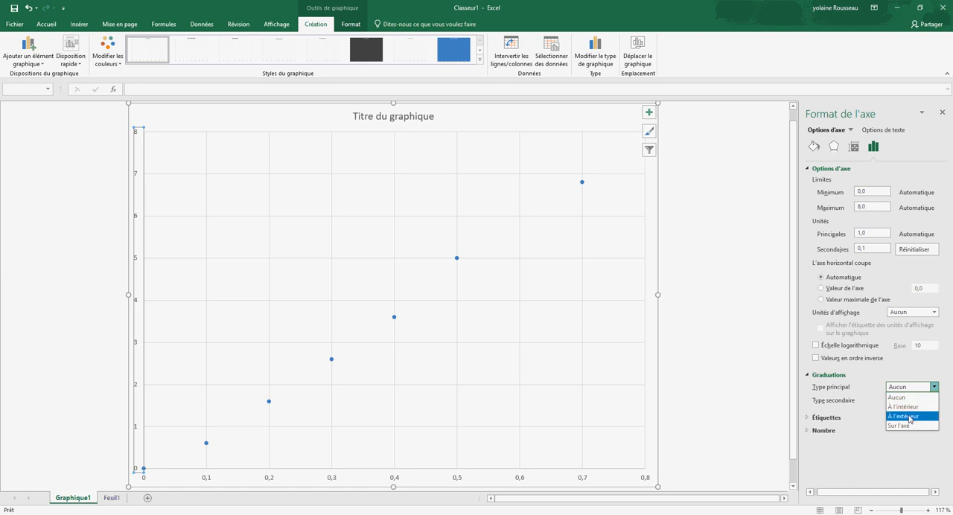
{"action": "left_click", "coordinate": [910, 418]}
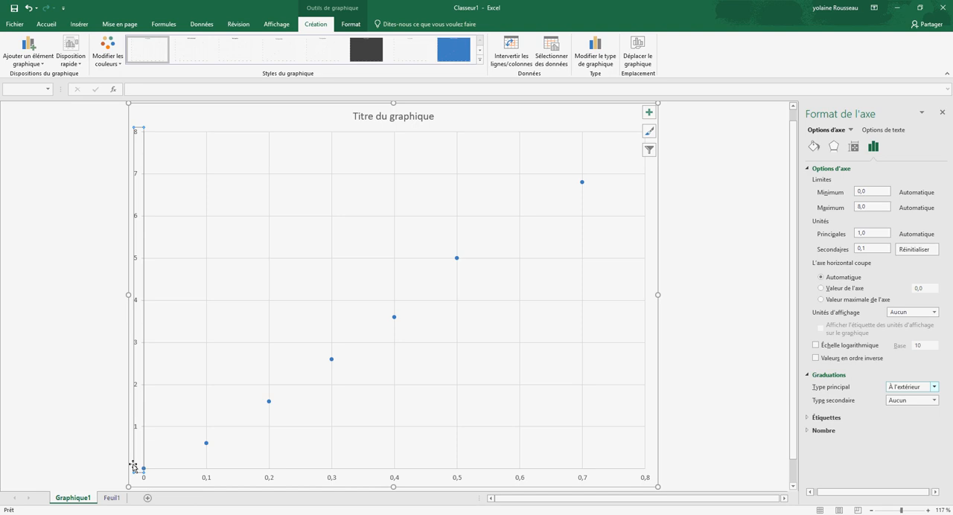
{"action": "left_click", "coordinate": [934, 401]}
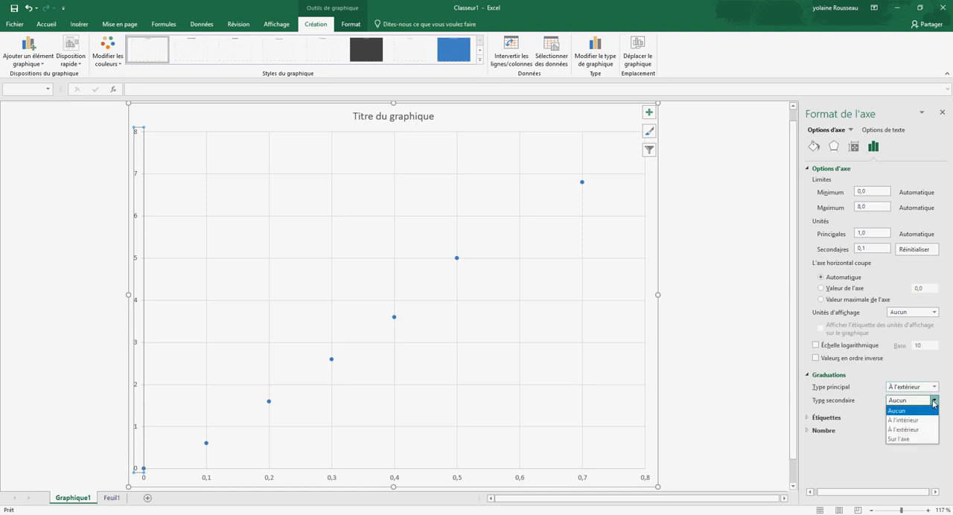
{"action": "left_click", "coordinate": [902, 421]}
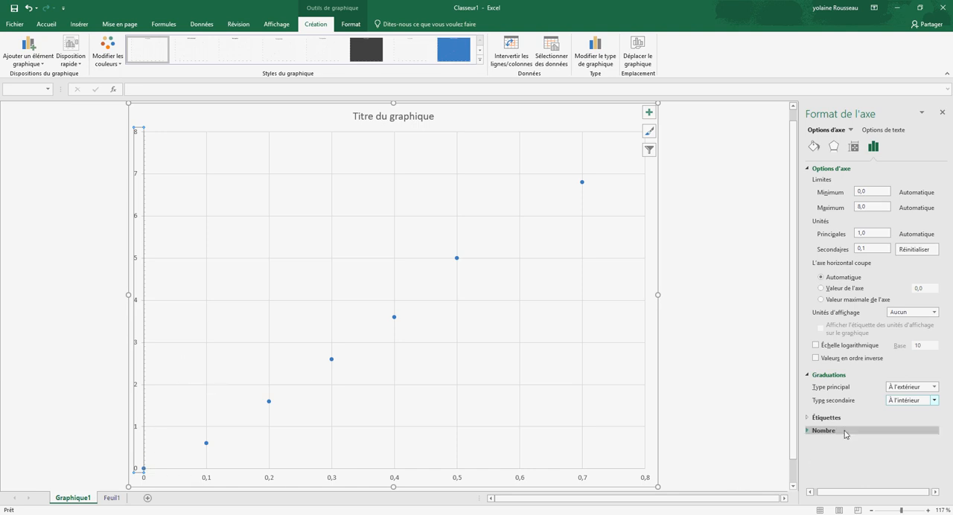
Step: Give the vertical axis line an end arrowhead of type Flèche
{"action": "left_click", "coordinate": [829, 419]}
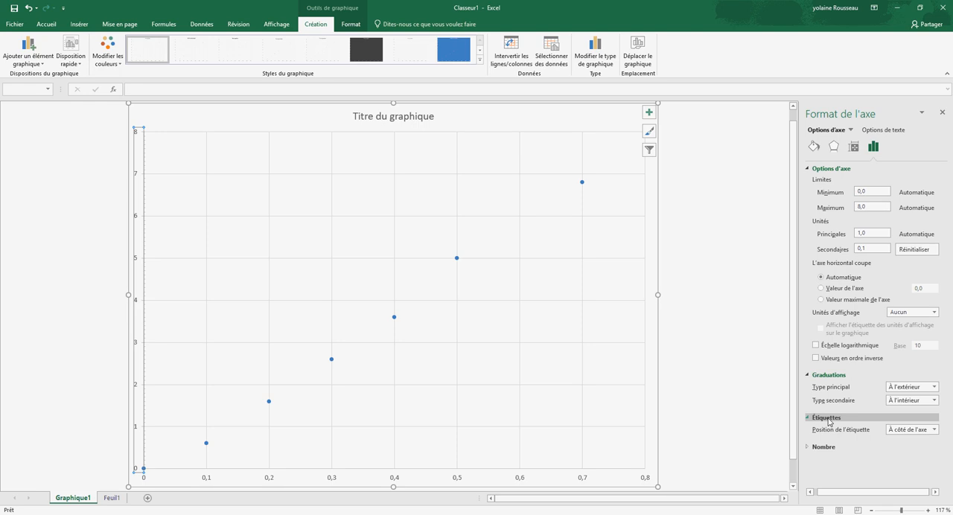
{"action": "left_click", "coordinate": [823, 448]}
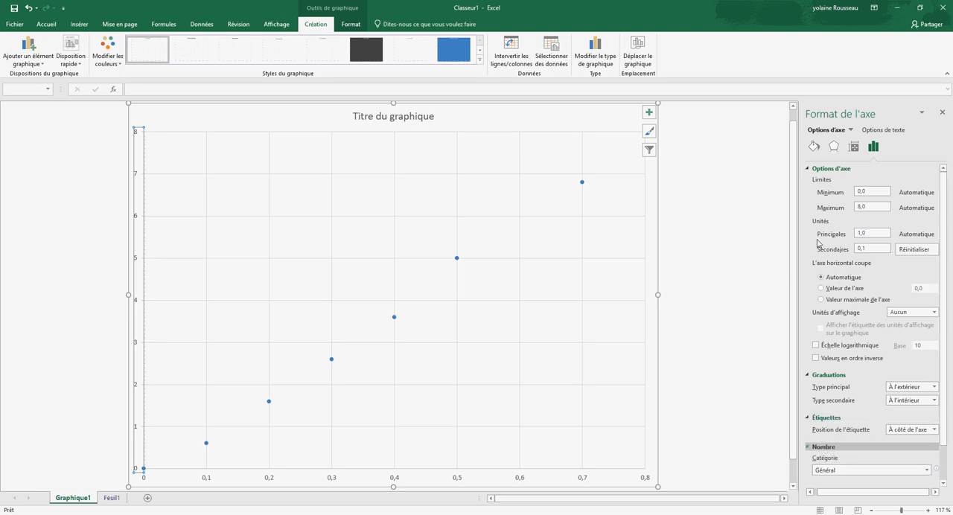
{"action": "left_click", "coordinate": [814, 147]}
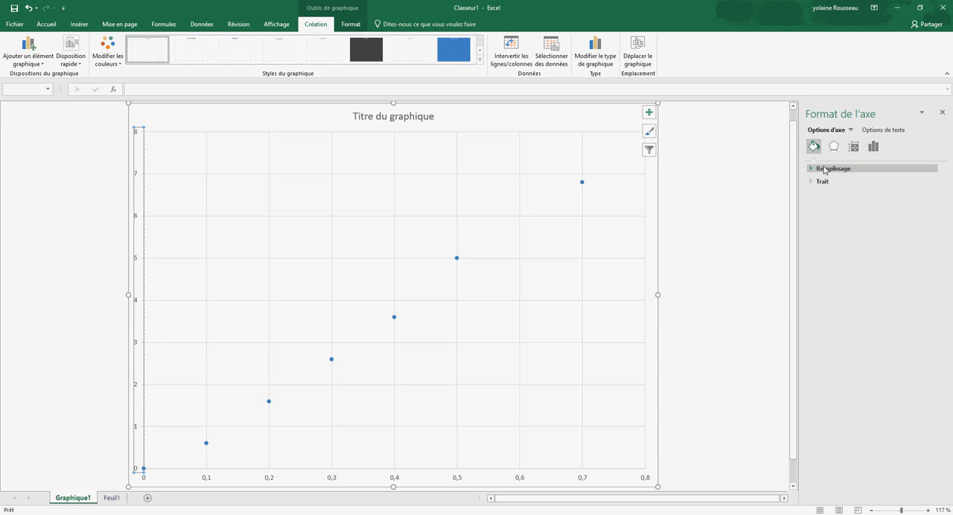
{"action": "left_click", "coordinate": [824, 169]}
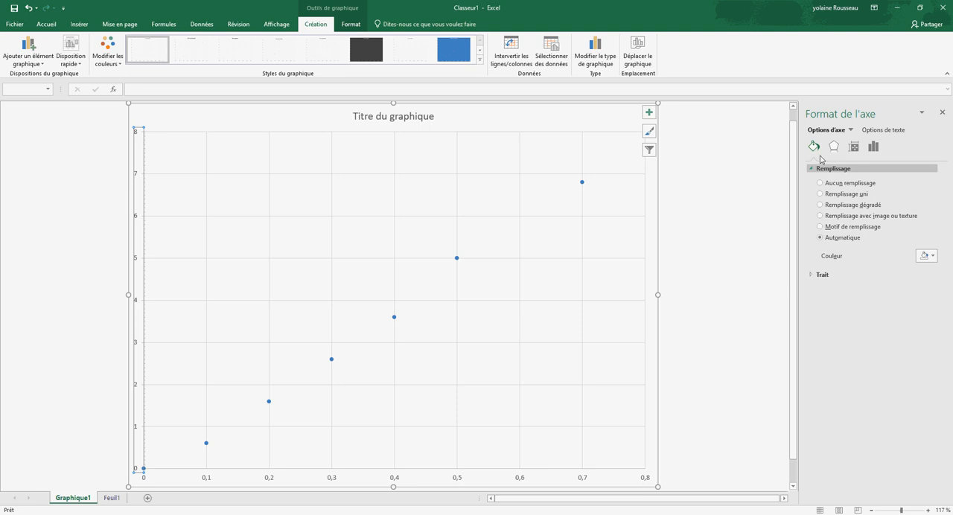
{"action": "left_click", "coordinate": [822, 274]}
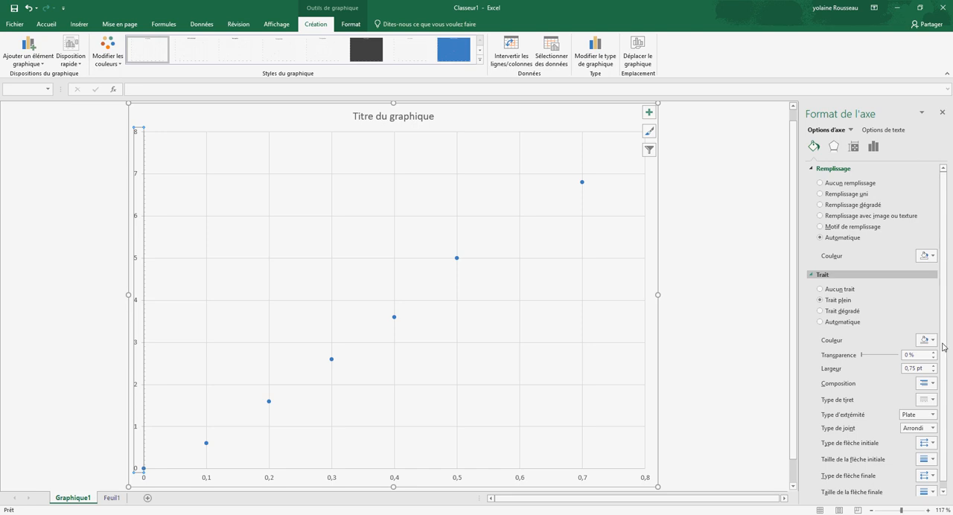
{"action": "scroll", "coordinate": [941, 356], "scroll_direction": "down", "scroll_amount": 1}
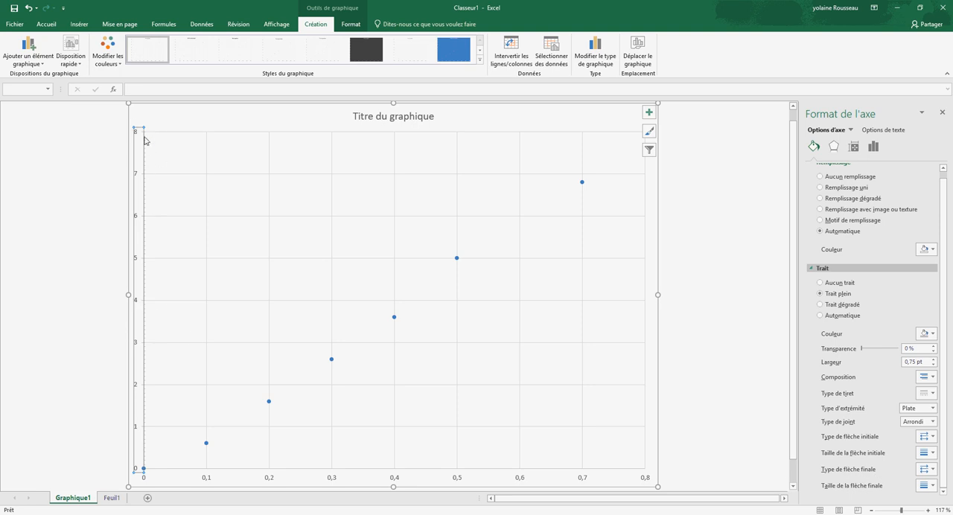
{"action": "left_click", "coordinate": [933, 471]}
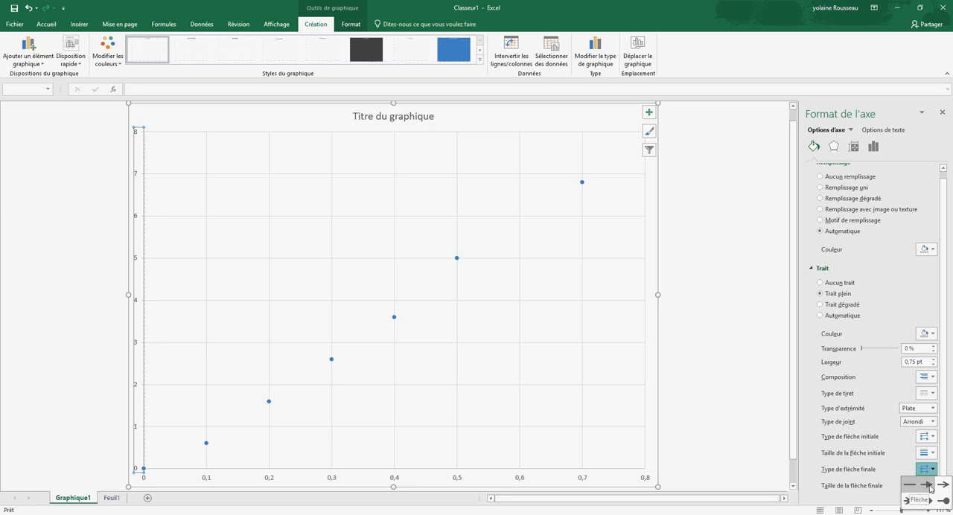
{"action": "left_click", "coordinate": [931, 488]}
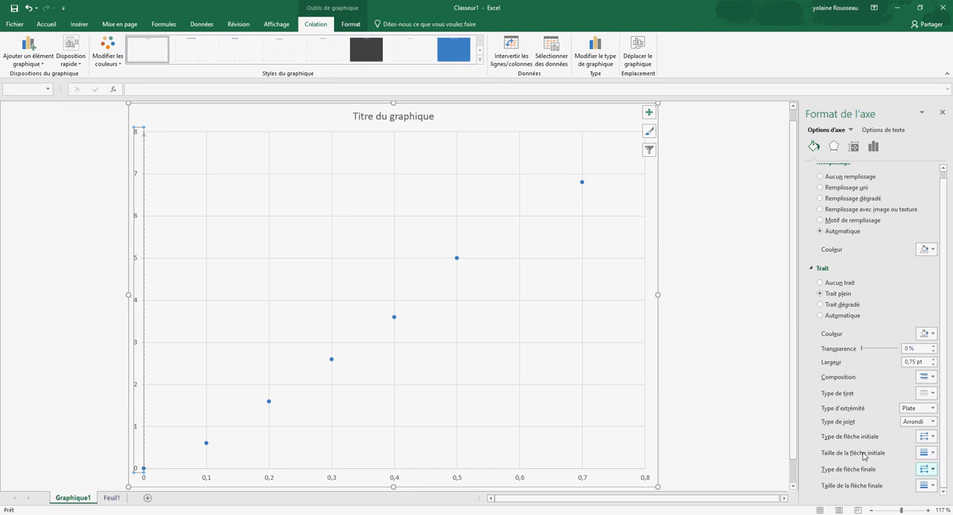
Step: Set the vertical axis line's start arrow to the largest size and enlarge its end arrowhead
{"action": "left_click", "coordinate": [934, 455]}
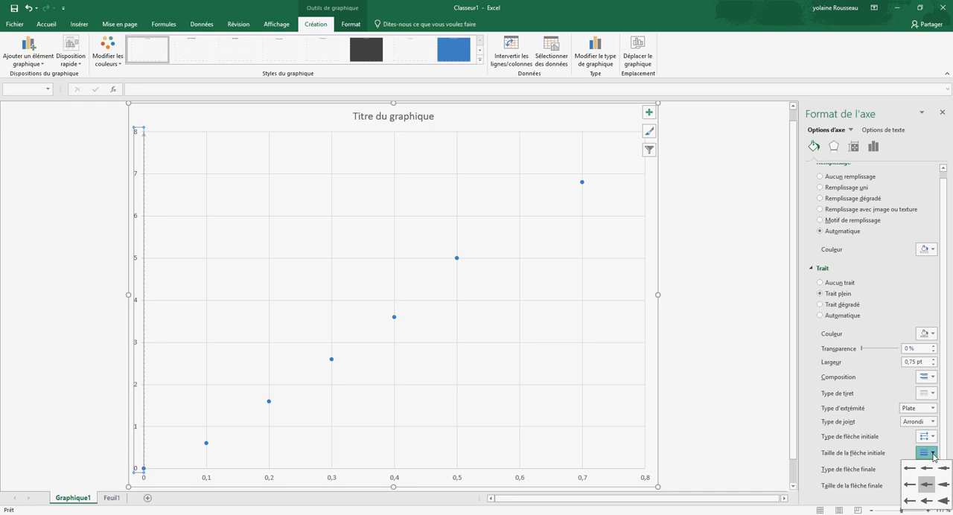
{"action": "left_click", "coordinate": [944, 504]}
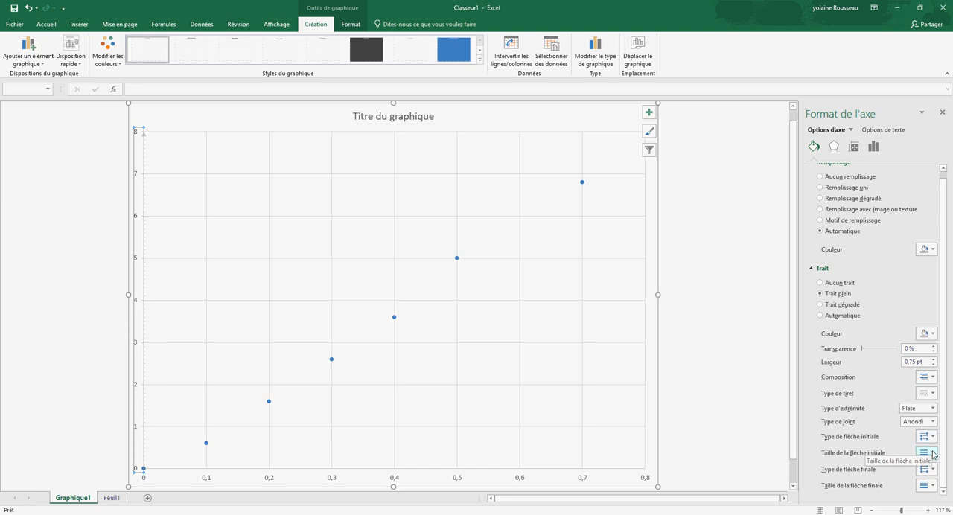
{"action": "left_click", "coordinate": [932, 455]}
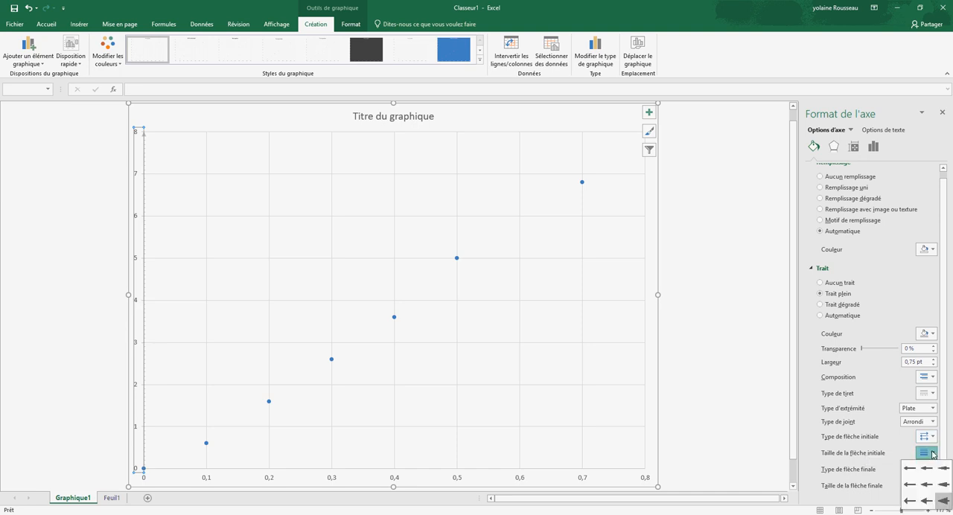
{"action": "left_click", "coordinate": [931, 455]}
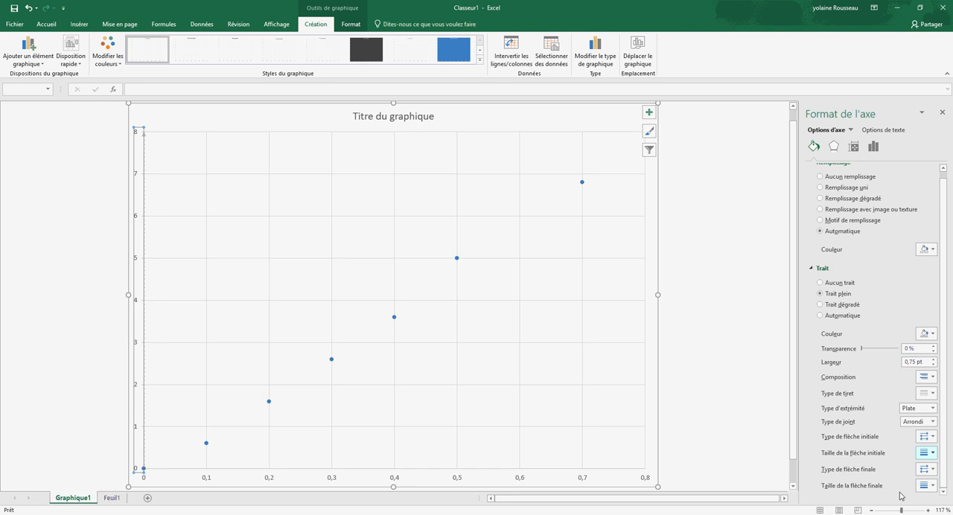
{"action": "left_click", "coordinate": [932, 487]}
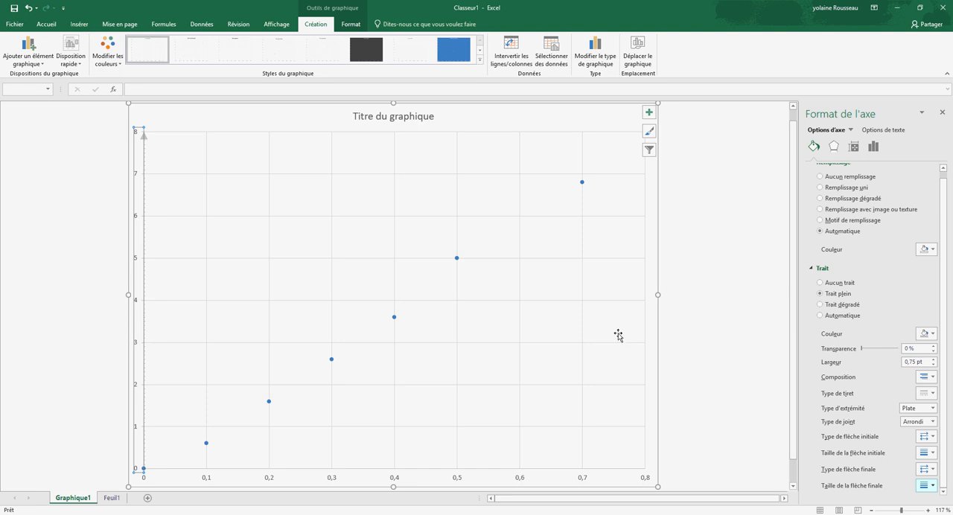
Step: Add axis titles to the chart's horizontal and vertical axes
{"action": "left_click", "coordinate": [650, 113]}
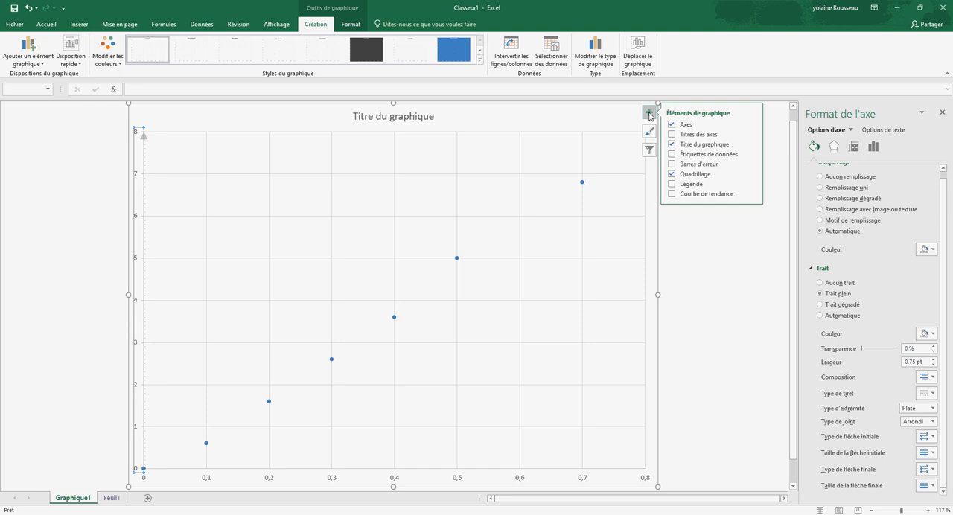
{"action": "left_click", "coordinate": [695, 137]}
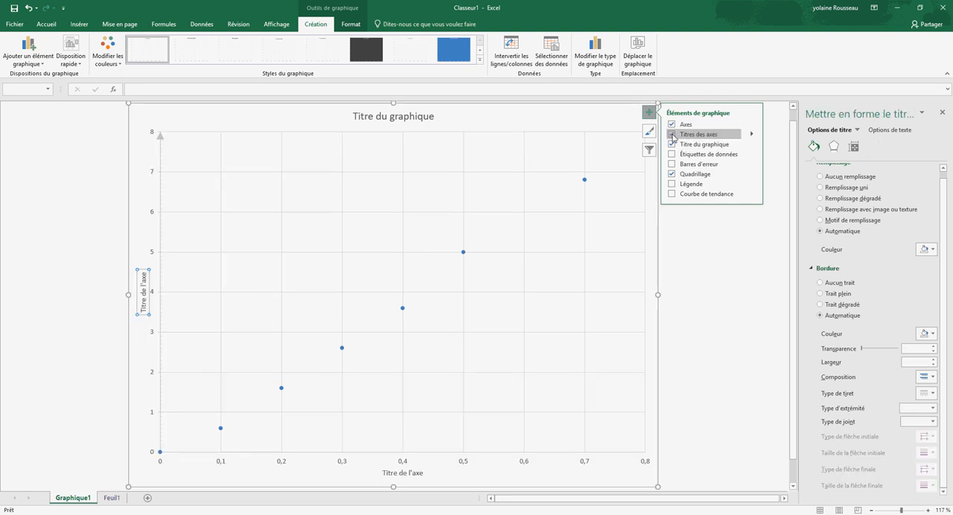
Step: Set the vertical axis title's text to "Poids (N)"
{"action": "left_click", "coordinate": [753, 134]}
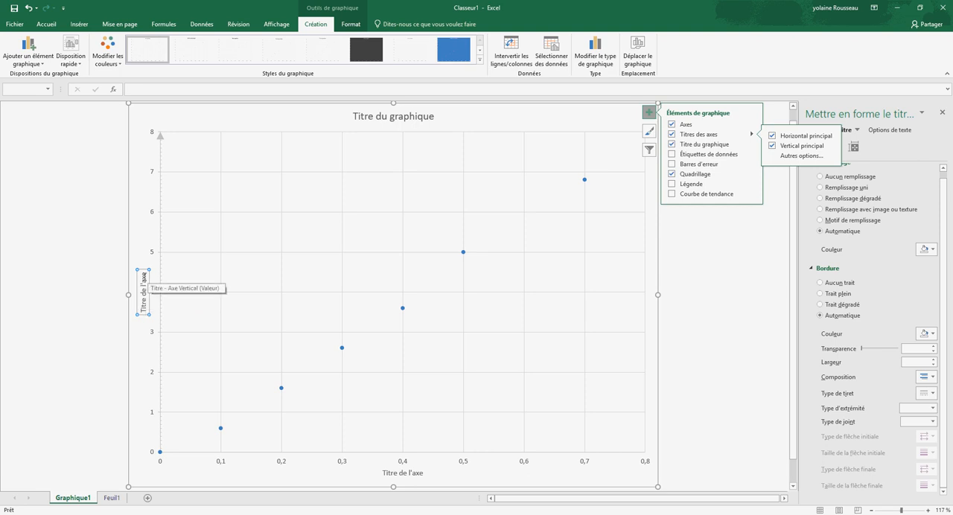
{"action": "left_click", "coordinate": [140, 89]}
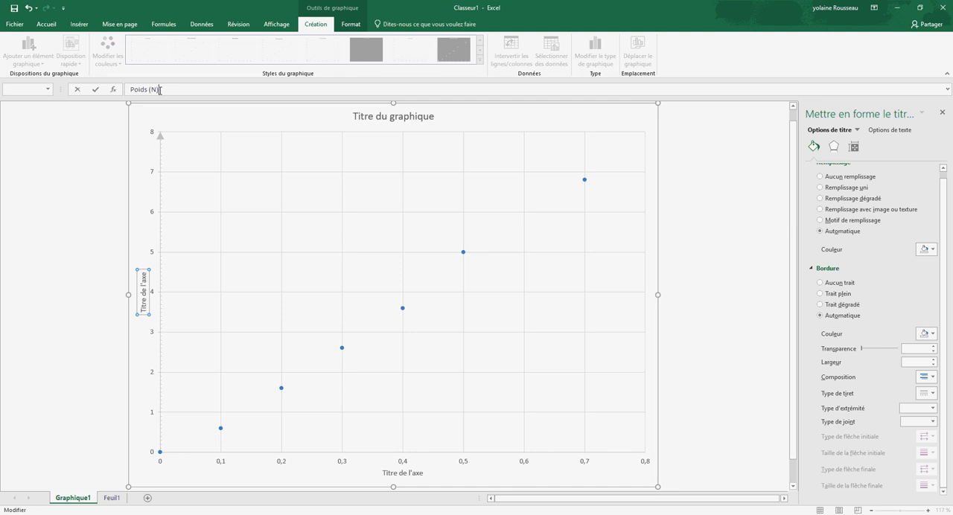
{"action": "key", "text": "Return"}
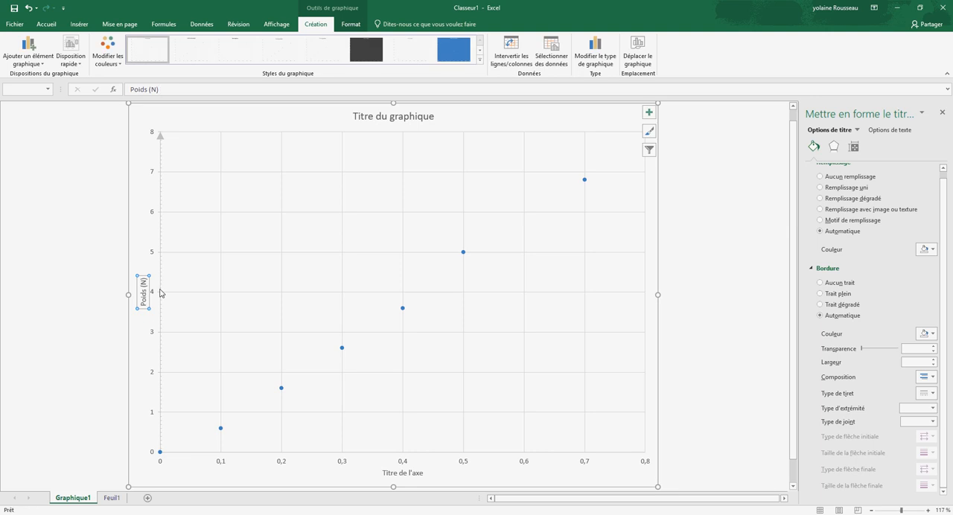
{"action": "left_click", "coordinate": [47, 23]}
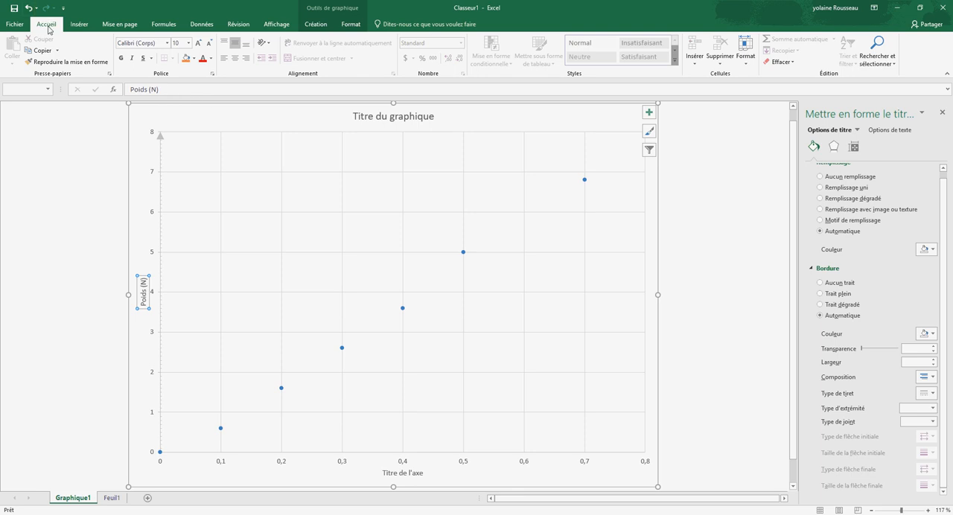
{"action": "left_click_drag", "start_coordinate": [159, 90], "coordinate": [132, 89]}
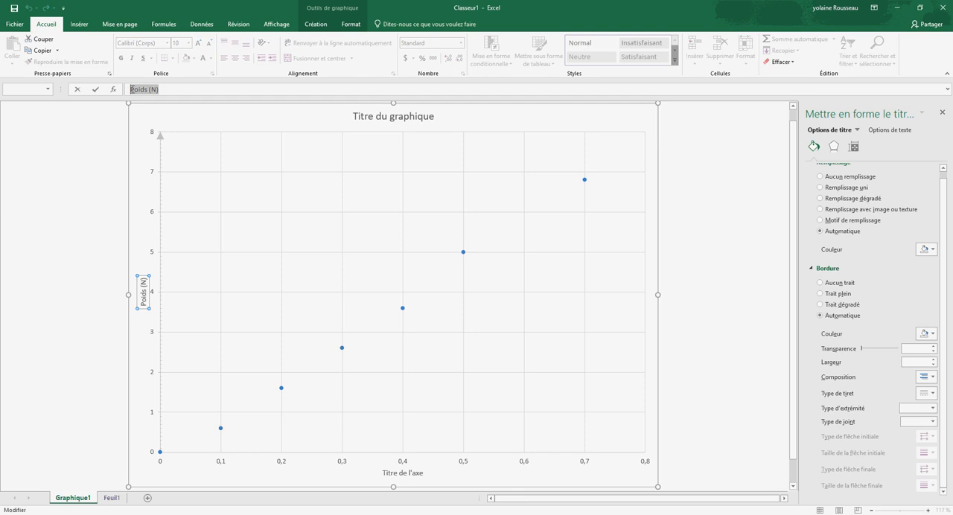
{"action": "left_click", "coordinate": [176, 90]}
{"action": "left_click_drag", "start_coordinate": [163, 90], "coordinate": [128, 92]}
{"action": "left_click", "coordinate": [160, 90]}
{"action": "left_click", "coordinate": [84, 27]}
{"action": "left_click", "coordinate": [45, 25]}
{"action": "left_click", "coordinate": [144, 283]}
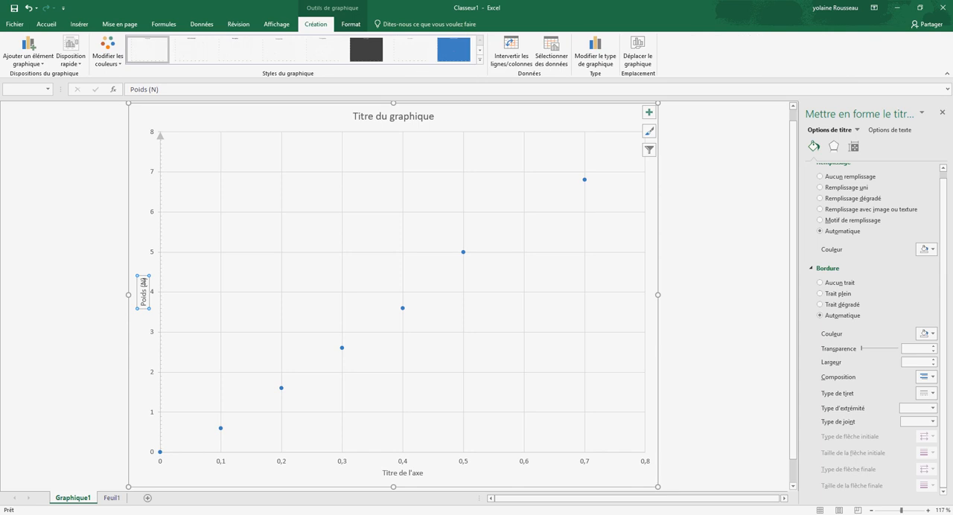
Step: Format the vertical axis title in bold at font size 14 with the Automatique font colour
{"action": "left_click", "coordinate": [45, 24]}
{"action": "left_click", "coordinate": [189, 43]}
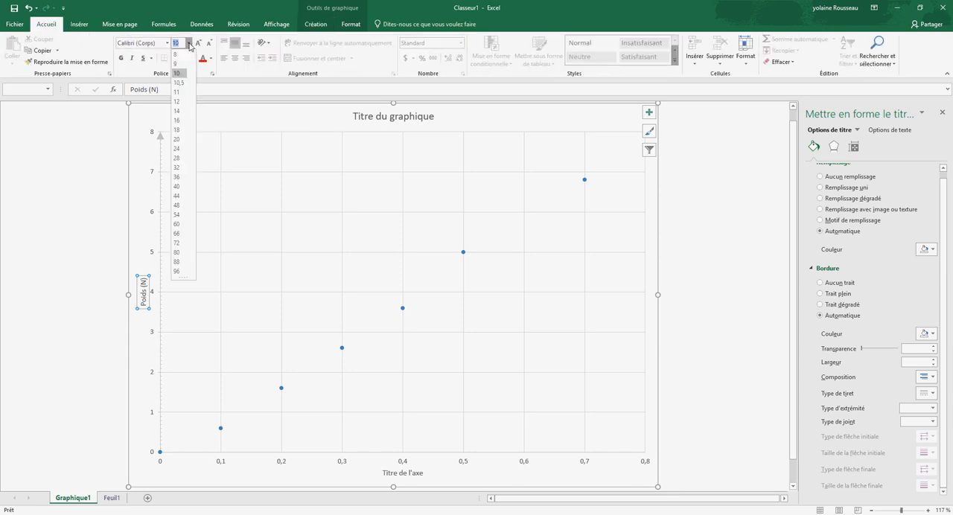
{"action": "left_click", "coordinate": [182, 111]}
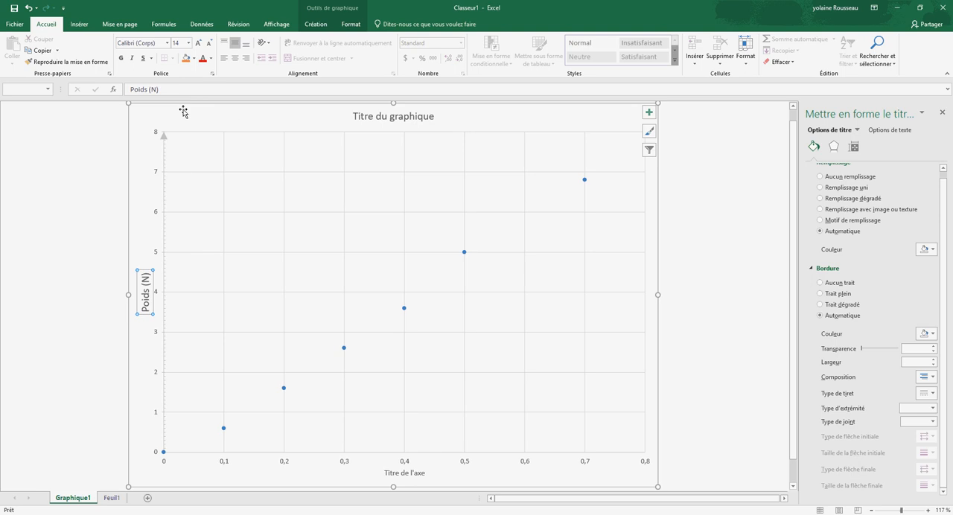
{"action": "left_click", "coordinate": [121, 59]}
{"action": "left_click", "coordinate": [212, 62]}
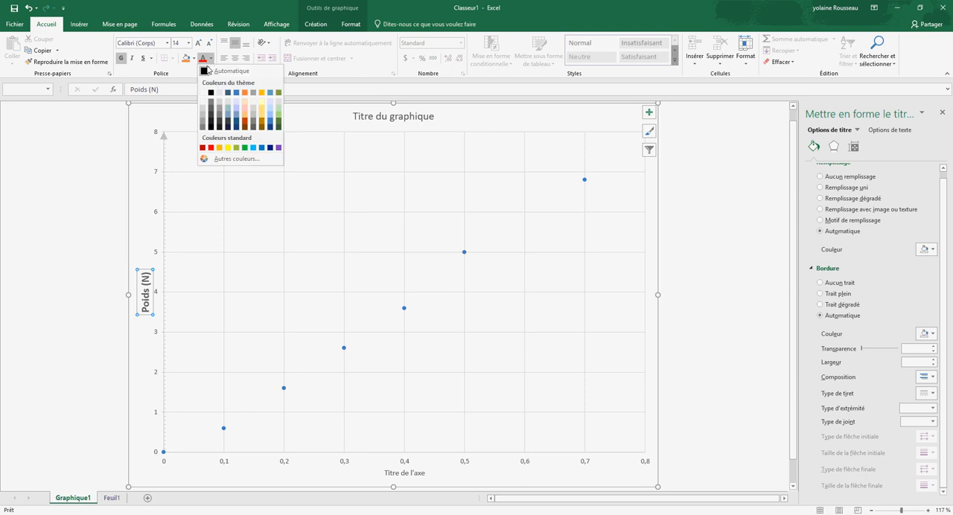
{"action": "left_click", "coordinate": [206, 72]}
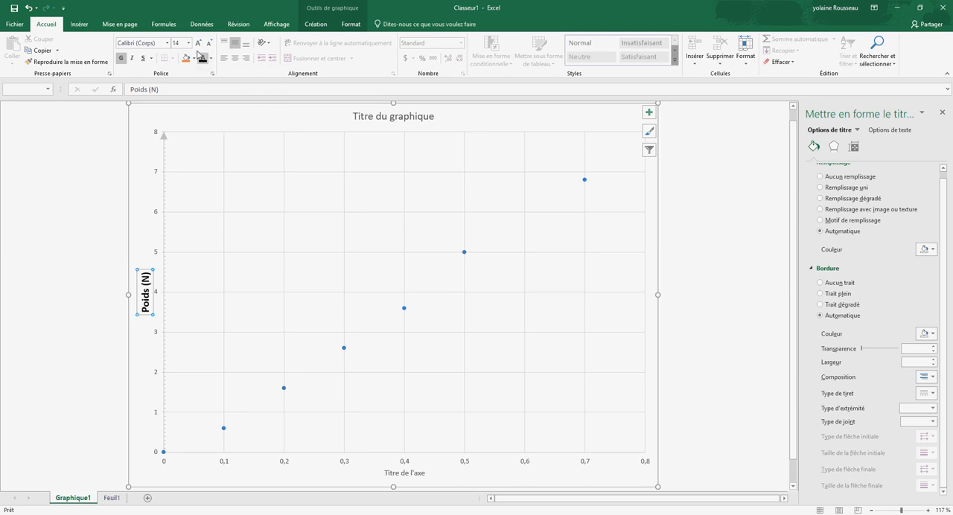
Step: Set the font colour of the vertical axis's number labels to Automatique
{"action": "left_click", "coordinate": [164, 162]}
{"action": "left_click", "coordinate": [210, 58]}
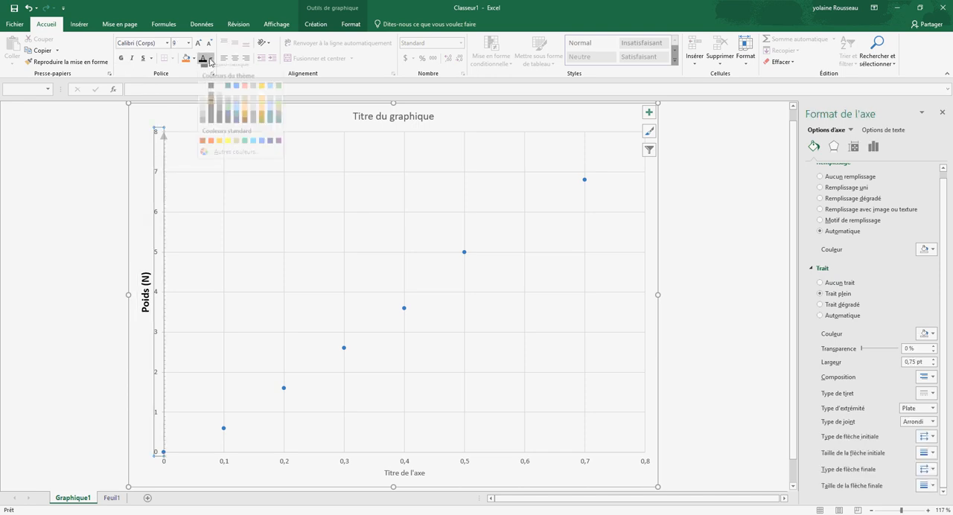
{"action": "left_click", "coordinate": [204, 73]}
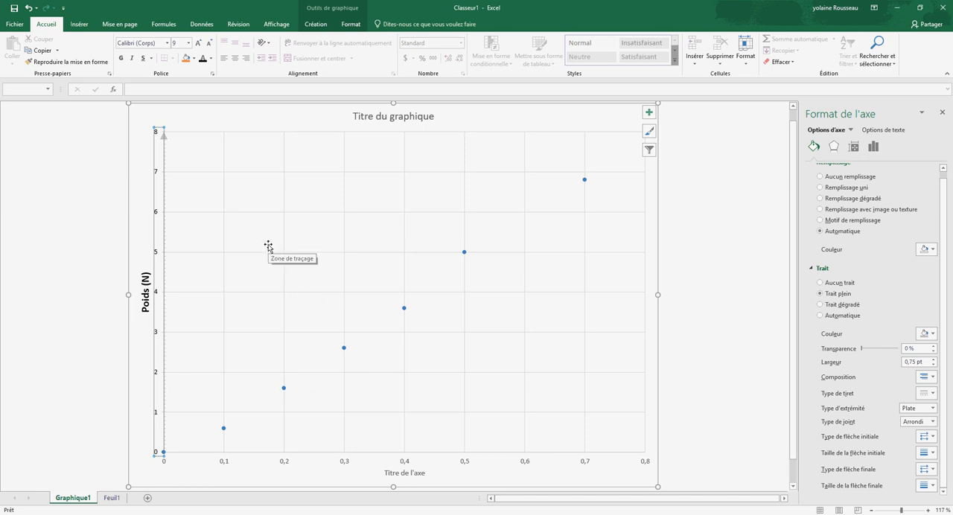
Step: Set the horizontal axis title's text to "Masse (kg)"
{"action": "left_click", "coordinate": [397, 473]}
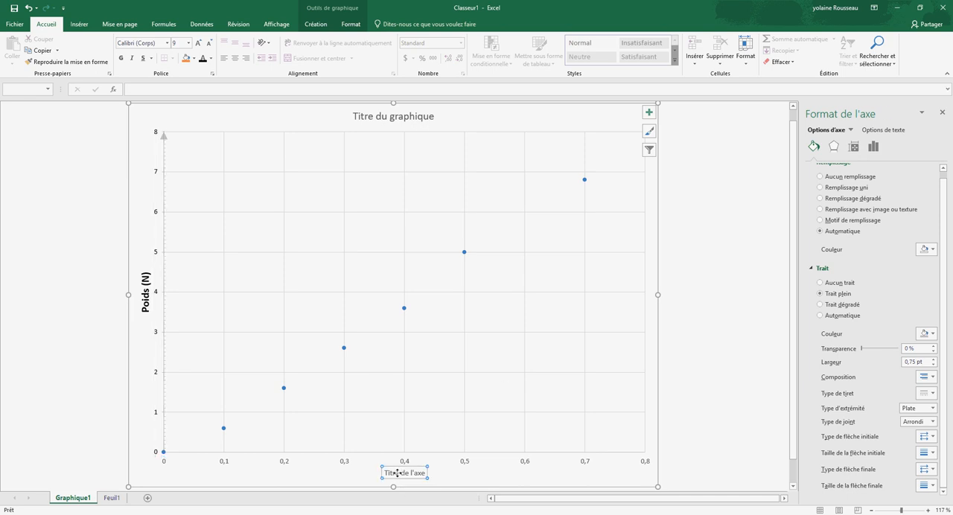
{"action": "left_click", "coordinate": [187, 88]}
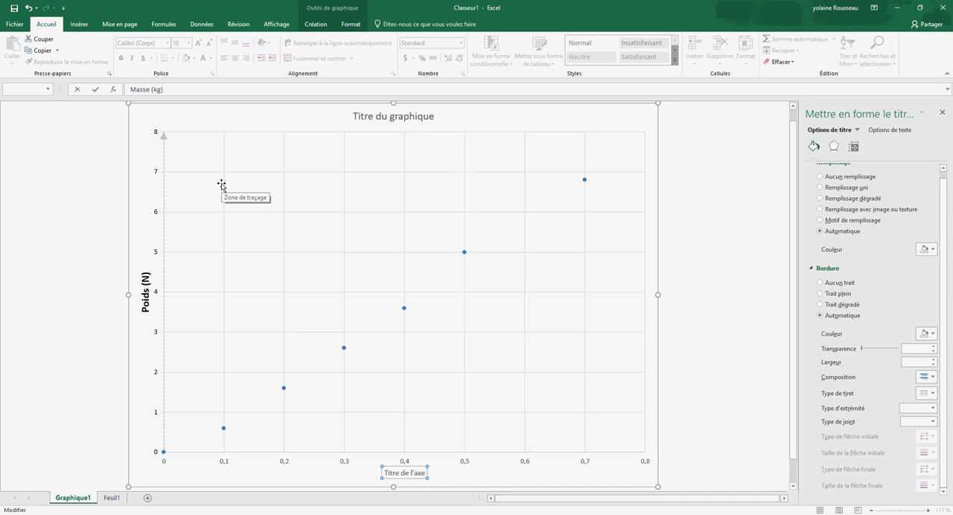
{"action": "key", "text": "Return"}
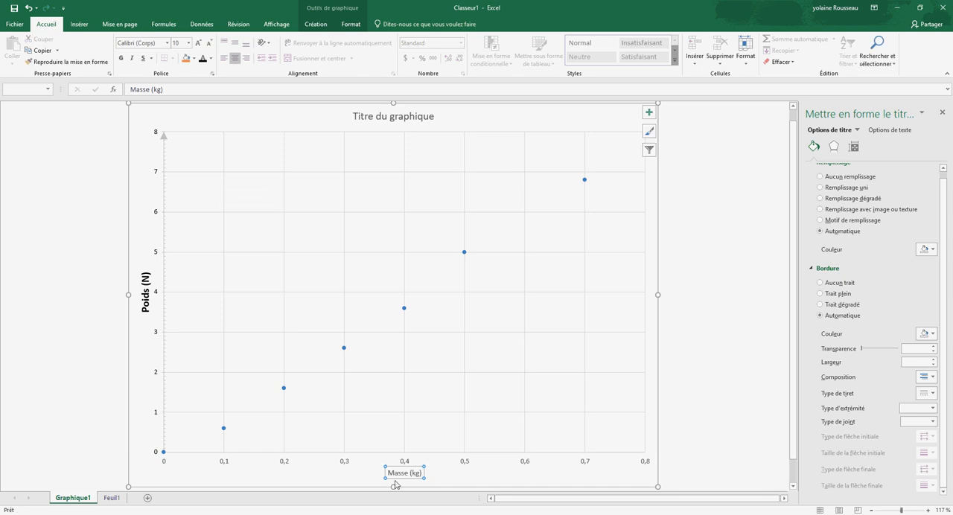
Step: Format the horizontal axis title's text at font size 14 with the Automatique font colour
{"action": "double_click", "coordinate": [399, 472]}
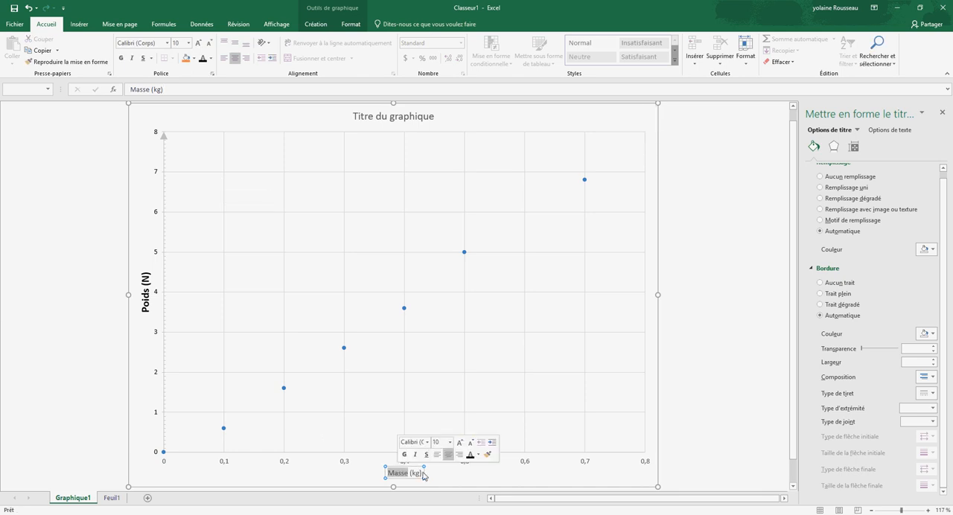
{"action": "left_click", "coordinate": [419, 473]}
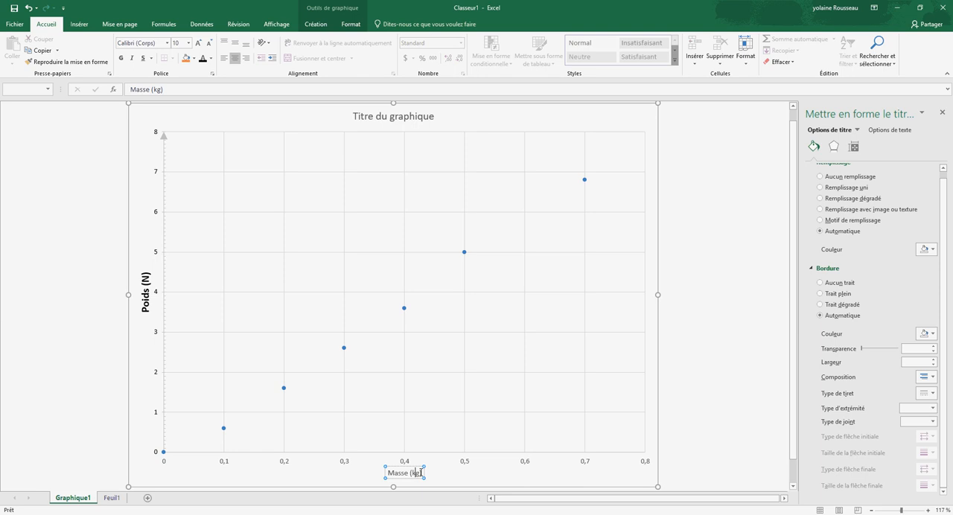
{"action": "triple_click", "coordinate": [421, 472]}
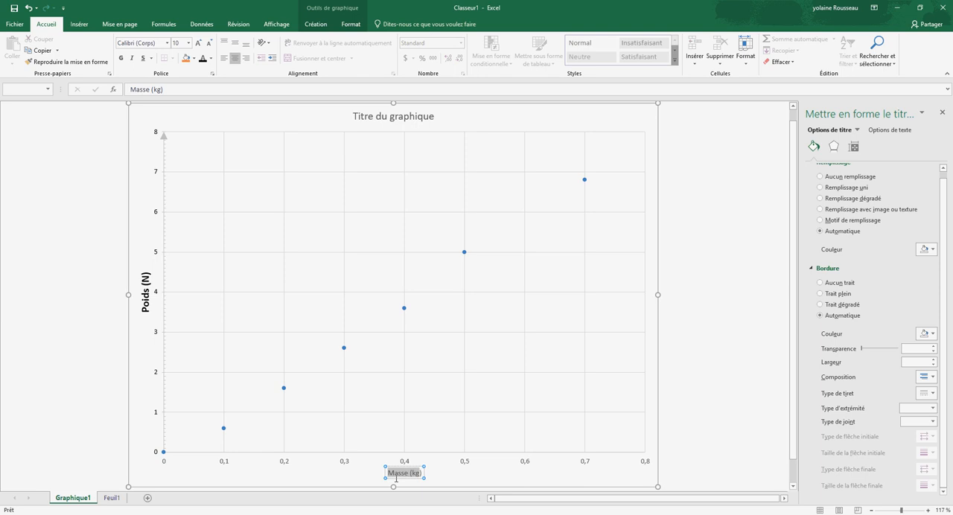
{"action": "left_click", "coordinate": [188, 43]}
{"action": "left_click", "coordinate": [183, 113]}
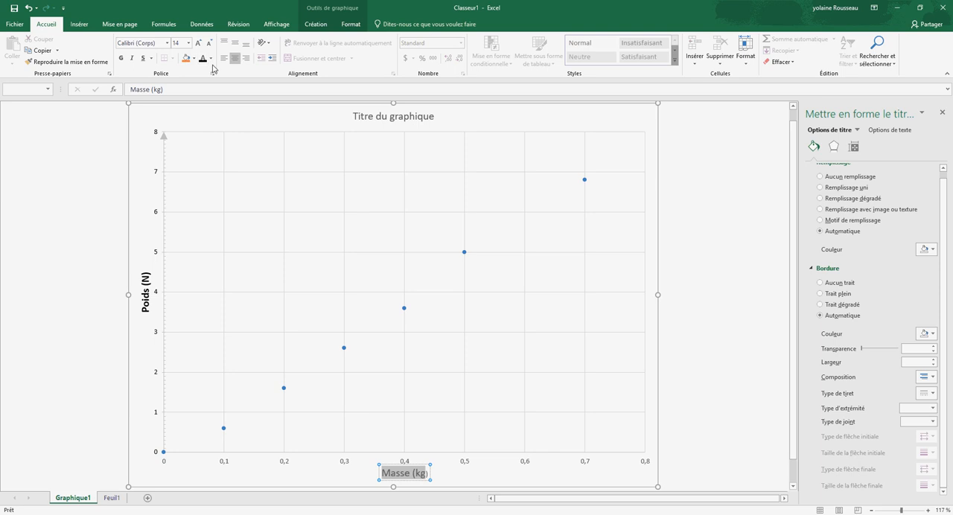
{"action": "left_click", "coordinate": [210, 58]}
{"action": "left_click", "coordinate": [204, 75]}
{"action": "left_click", "coordinate": [437, 471]}
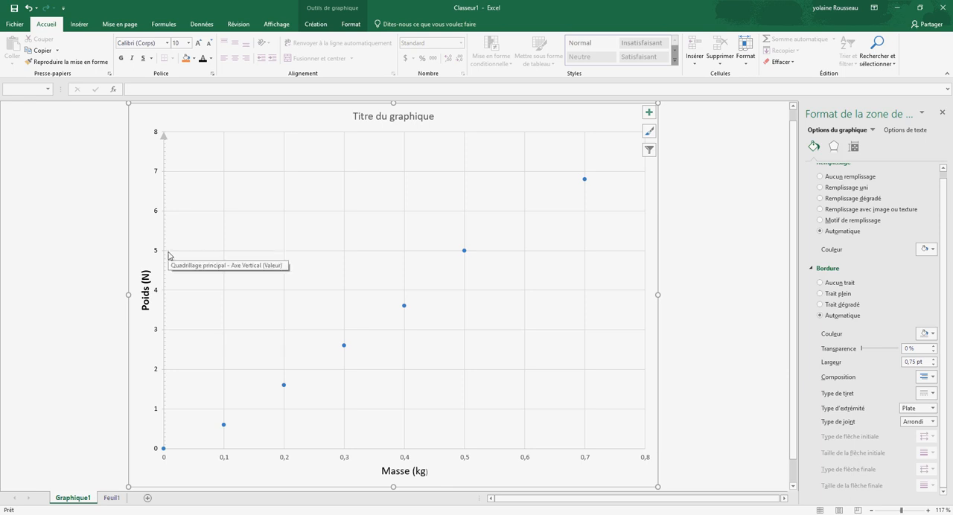
Step: Give the horizontal axis line a solid end arrowhead in the largest size
{"action": "left_click", "coordinate": [553, 453]}
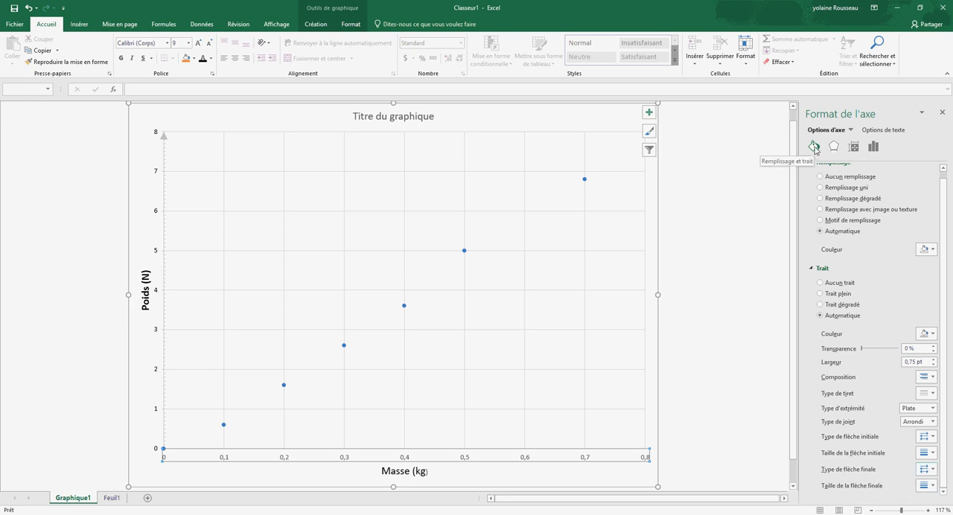
{"action": "left_click", "coordinate": [932, 470]}
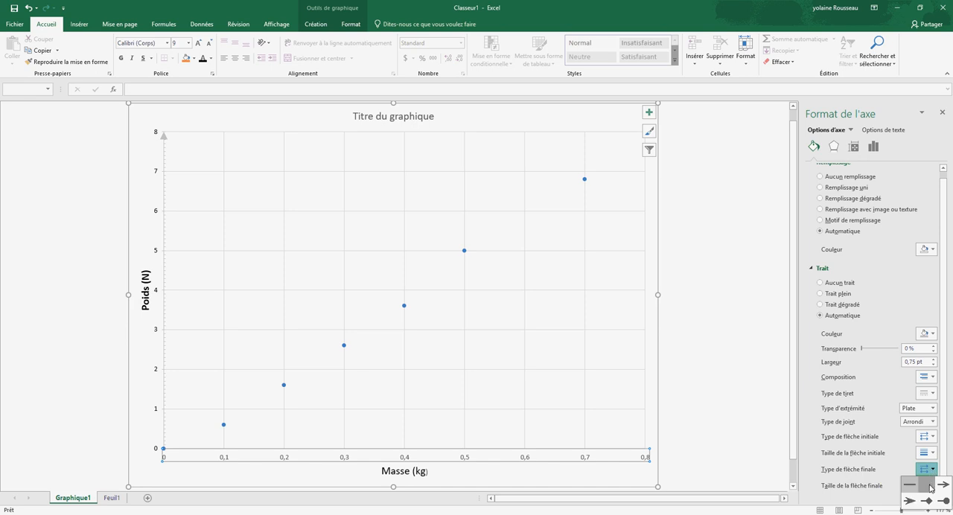
{"action": "left_click", "coordinate": [927, 485]}
{"action": "left_click", "coordinate": [934, 486]}
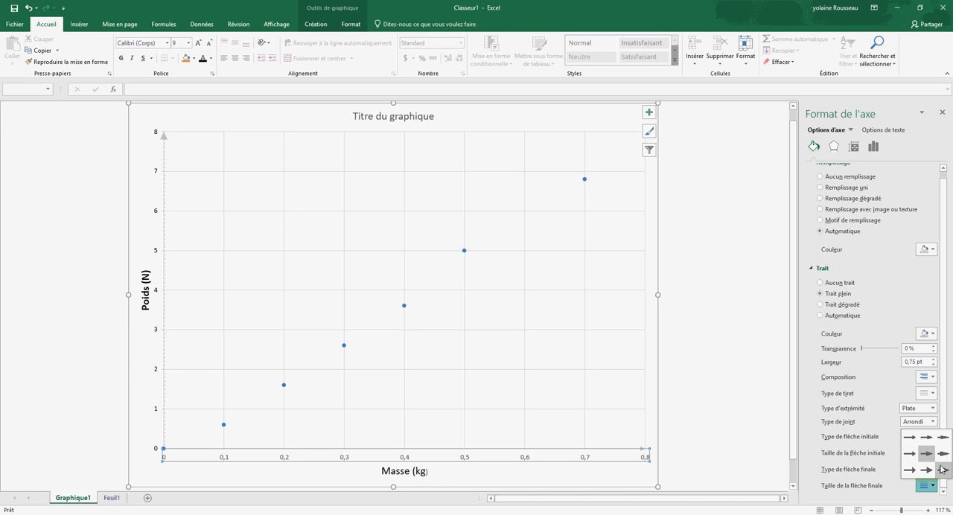
{"action": "left_click", "coordinate": [942, 471]}
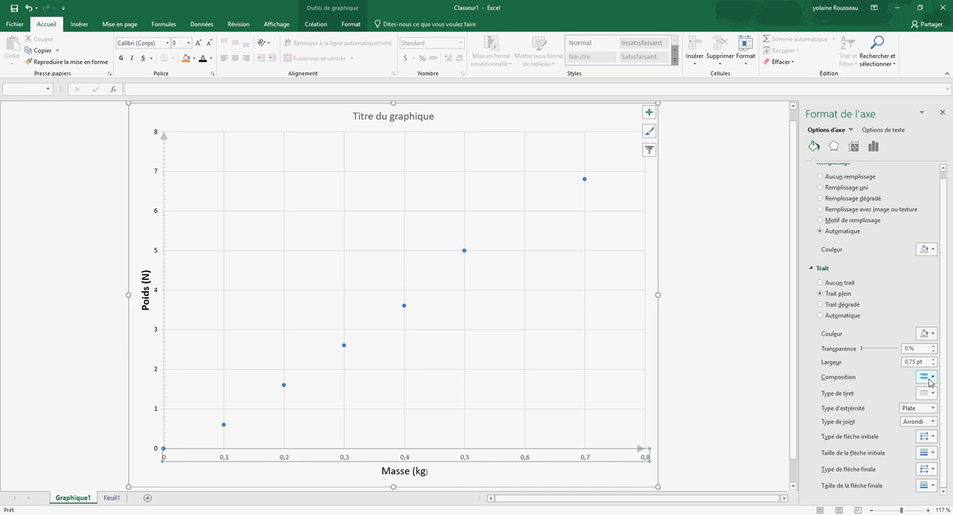
Step: Set the horizontal axis's minor unit (Secondaires) to 0,01
{"action": "left_click", "coordinate": [873, 148]}
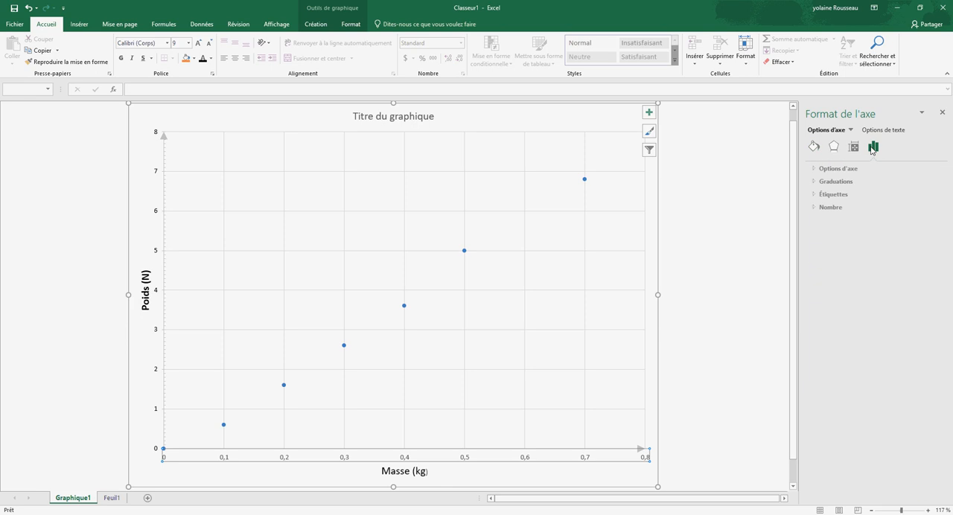
{"action": "left_click", "coordinate": [836, 169]}
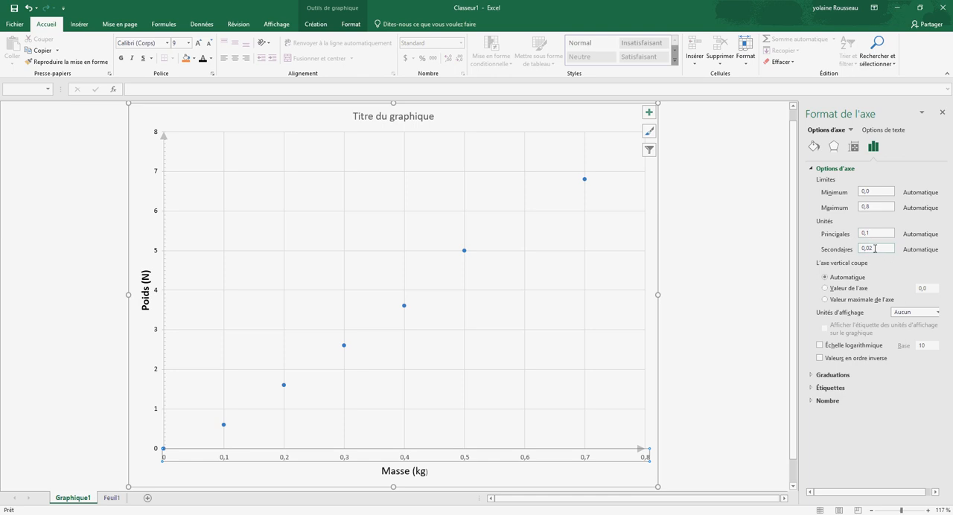
{"action": "left_click", "coordinate": [879, 249]}
{"action": "key", "text": "BackSpace"}
{"action": "type", "text": "1"}
Step: Set the horizontal axis's major tick marks to À l'extérieur and its minor tick marks to À l'intérieur
{"action": "left_click", "coordinate": [832, 375]}
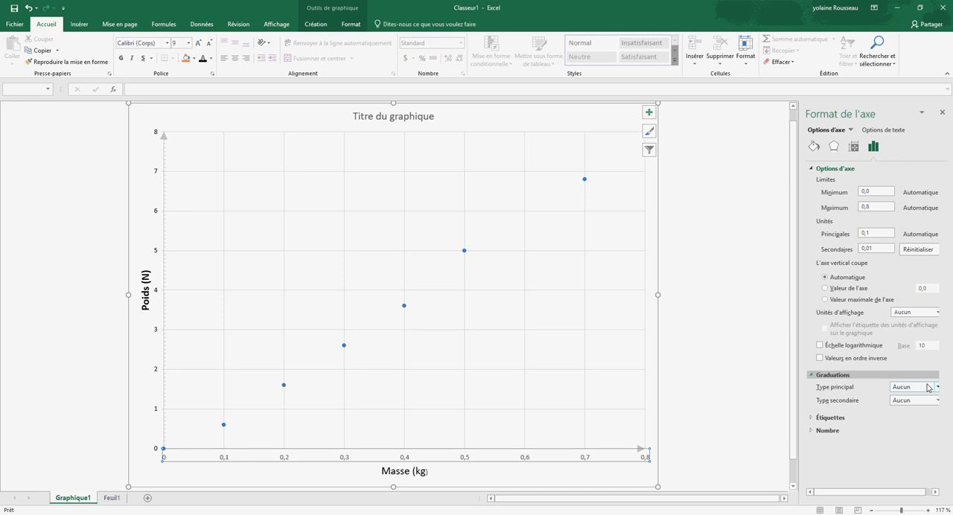
{"action": "left_click", "coordinate": [935, 388]}
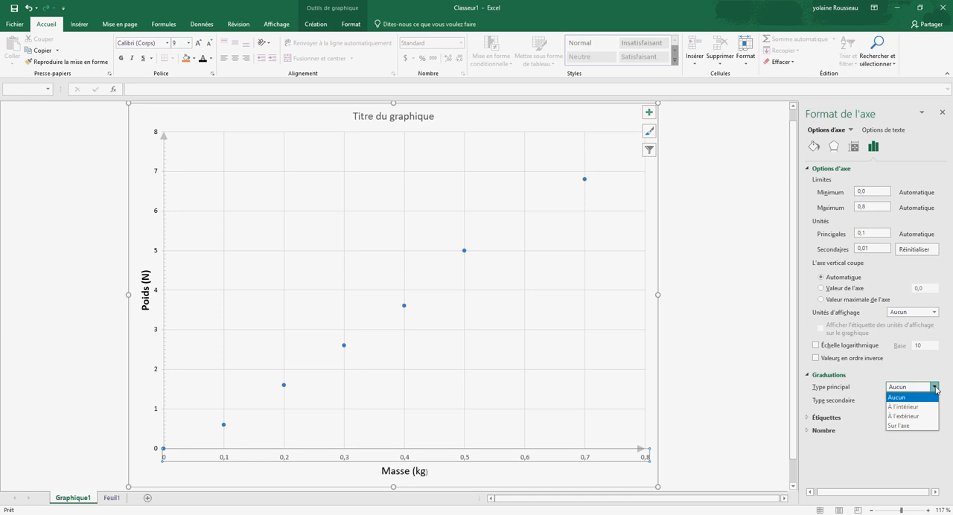
{"action": "left_click", "coordinate": [912, 419]}
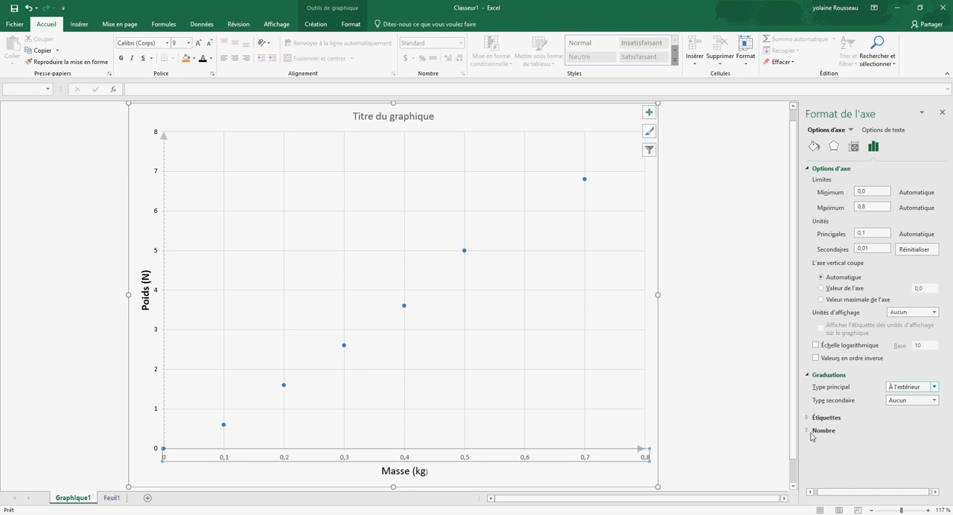
{"action": "left_click", "coordinate": [935, 401]}
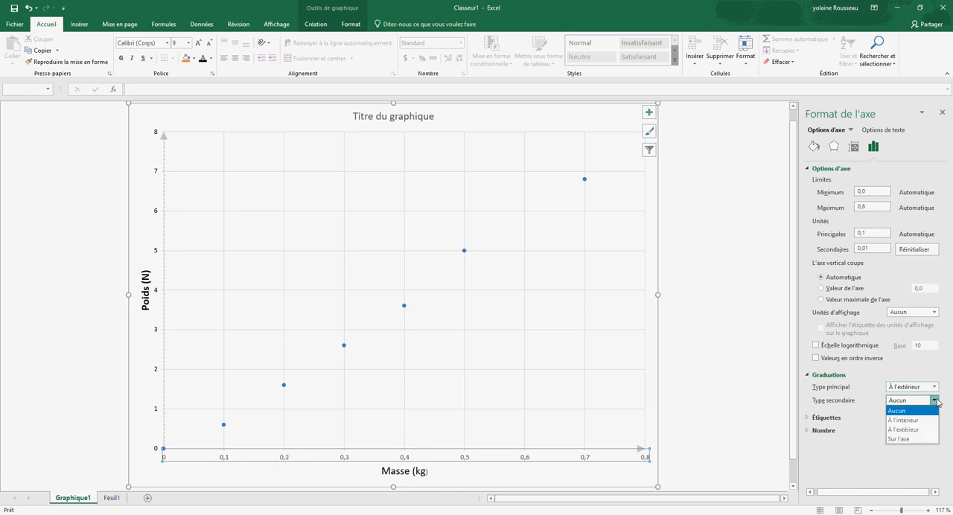
{"action": "left_click", "coordinate": [910, 421]}
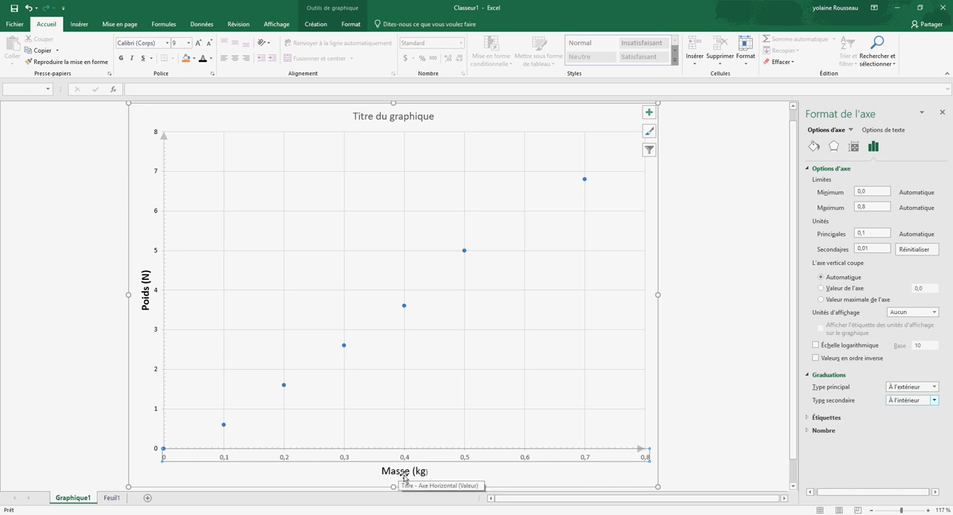
Step: Replace the placeholder chart title with "Poids en fonction de la masse"
{"action": "left_click", "coordinate": [389, 117]}
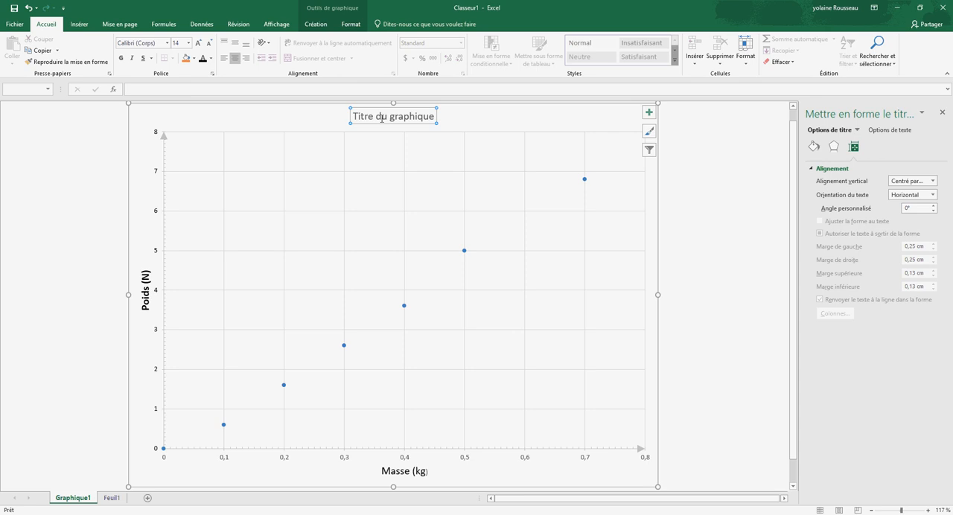
{"action": "left_click", "coordinate": [177, 90]}
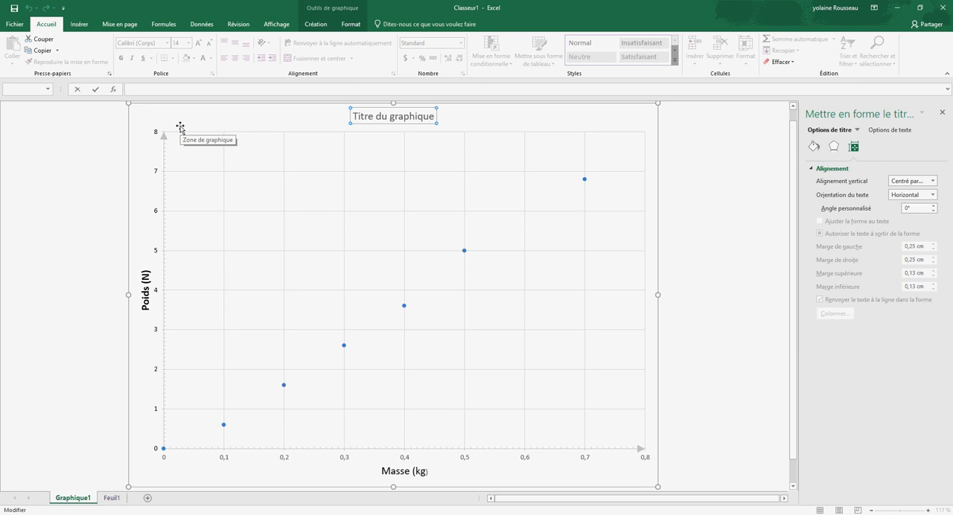
{"action": "type", "text": "Poids en fonction"}
{"action": "type", "text": "de la masse"}
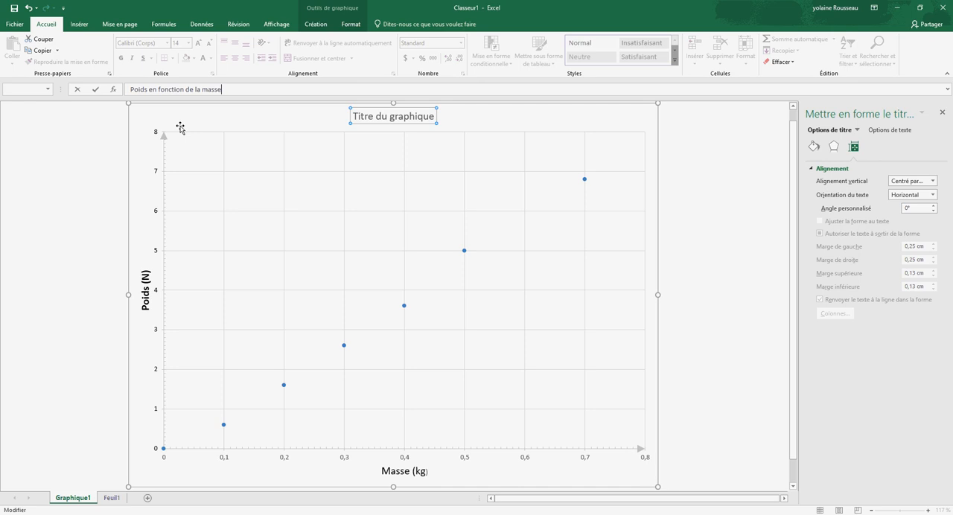
{"action": "key", "text": "Return"}
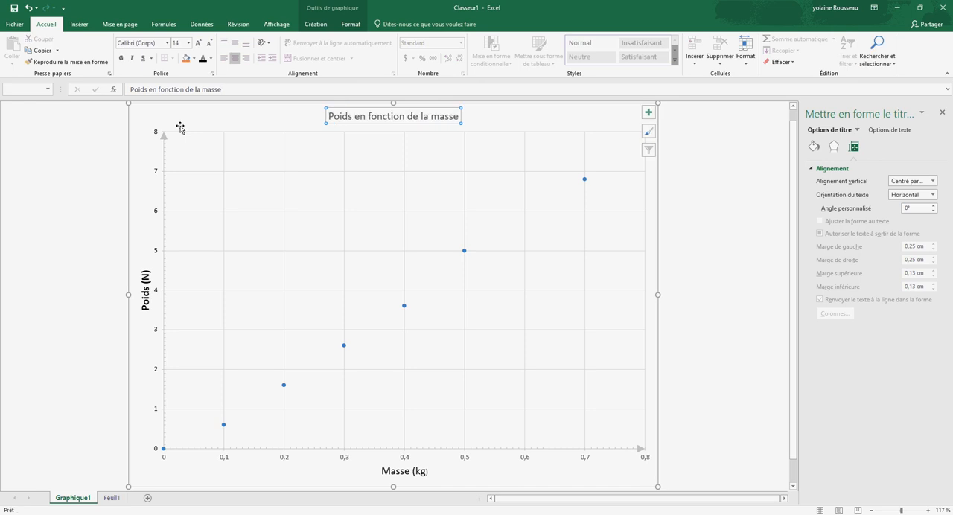
Step: Format the chart title's text at font size 18 with the Automatique font colour
{"action": "left_click", "coordinate": [460, 116]}
{"action": "left_click_drag", "start_coordinate": [460, 117], "coordinate": [341, 122]}
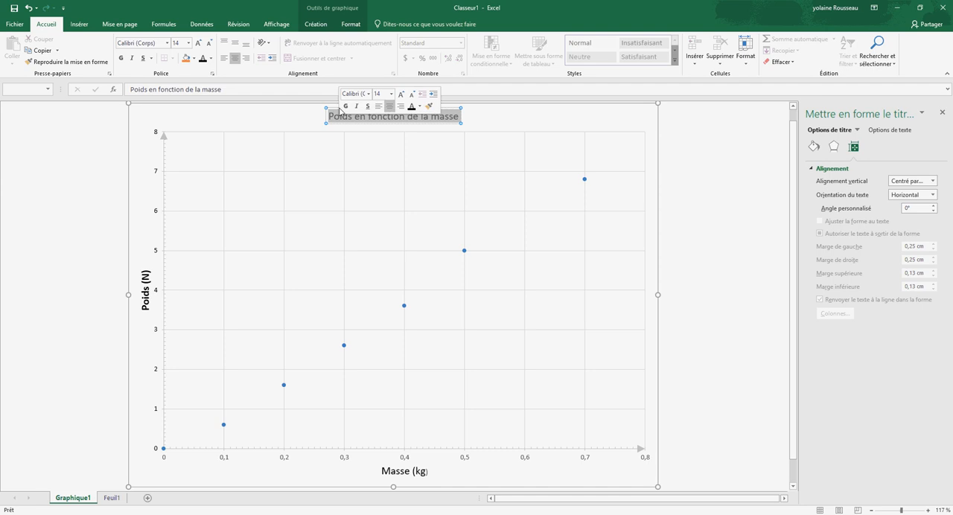
{"action": "left_click", "coordinate": [188, 43]}
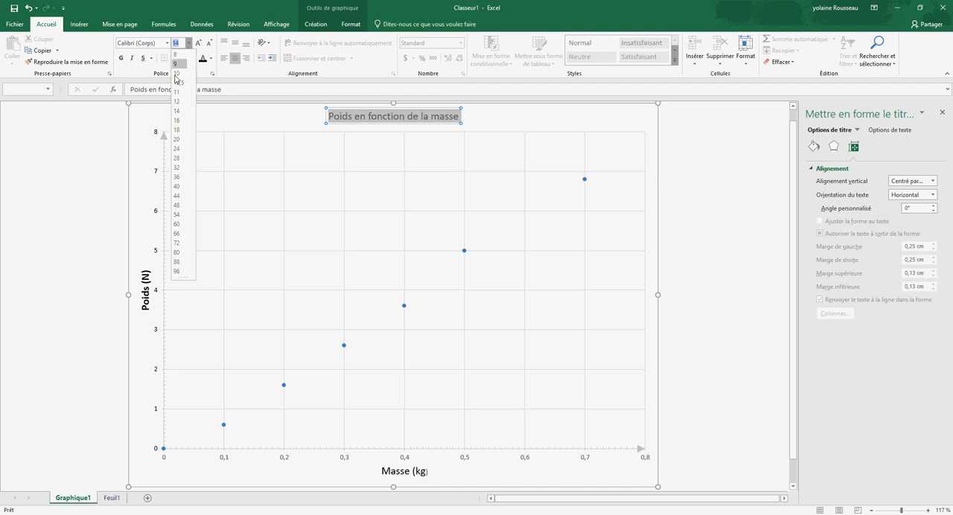
{"action": "left_click", "coordinate": [178, 129]}
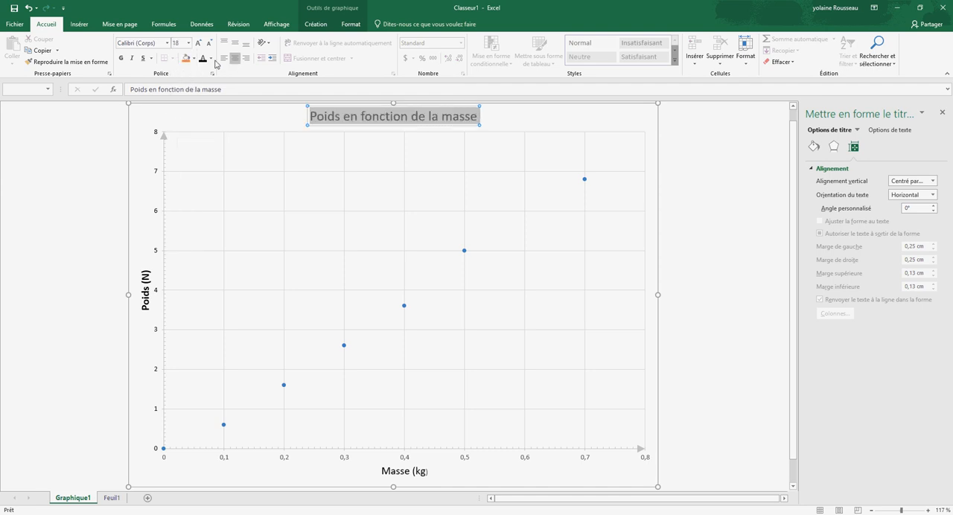
{"action": "left_click", "coordinate": [212, 58]}
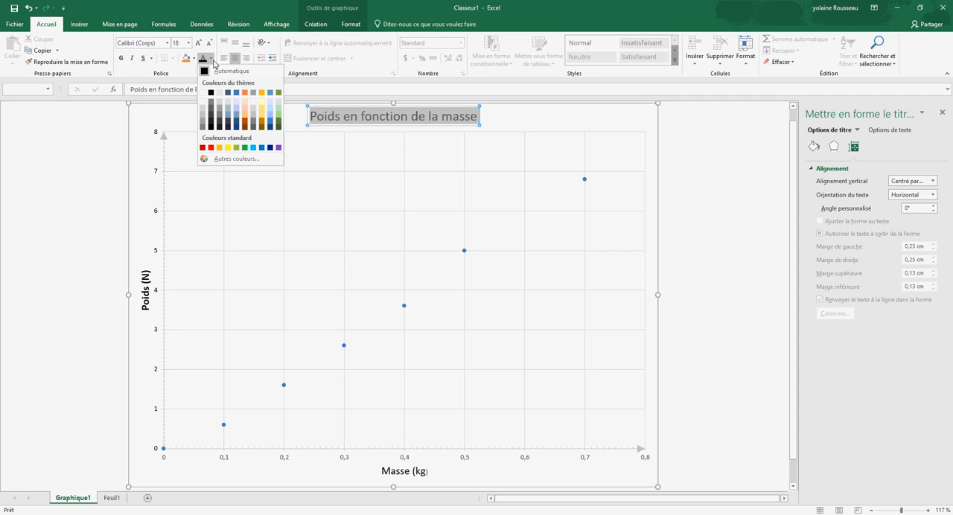
{"action": "left_click", "coordinate": [216, 70]}
{"action": "left_click", "coordinate": [497, 120]}
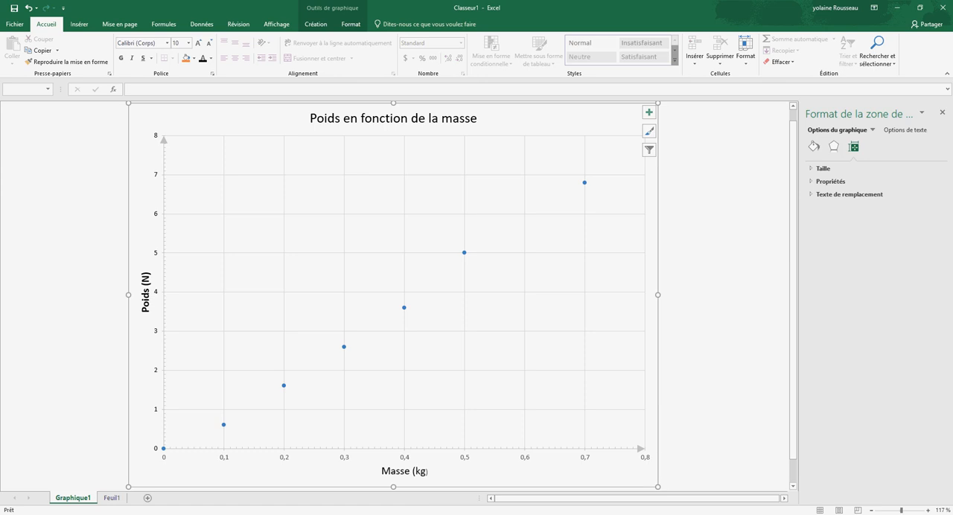
Step: Add a default trendline (Courbe de tendance) to the plotted data series
{"action": "mouse_move", "coordinate": [401, 514]}
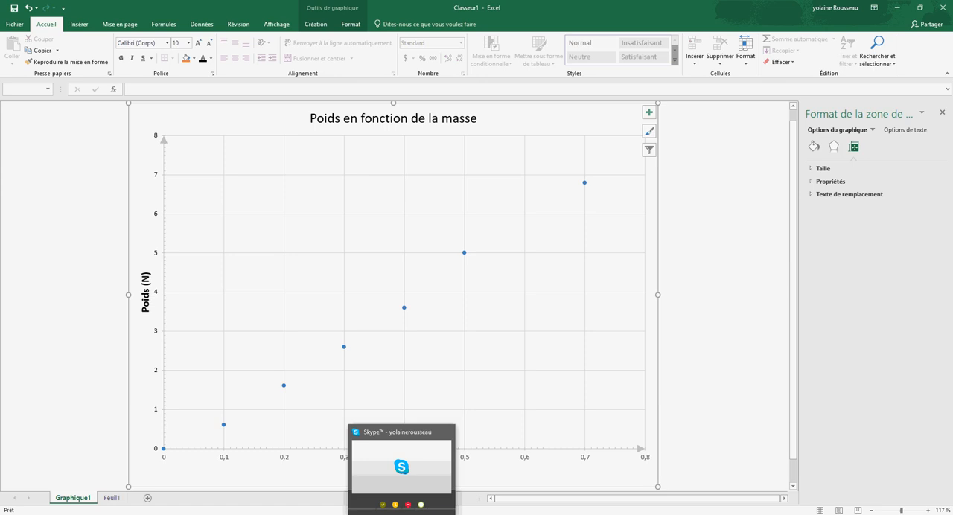
{"action": "left_click", "coordinate": [344, 346]}
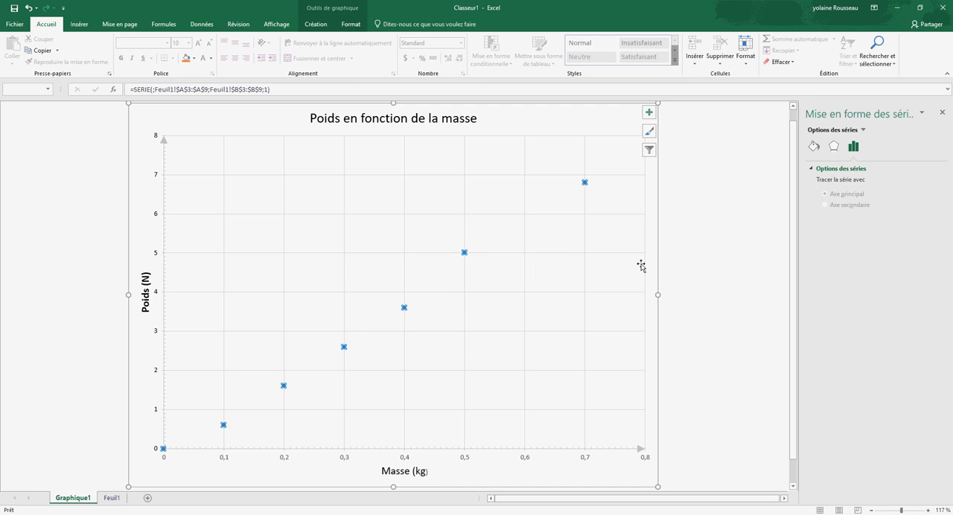
{"action": "left_click", "coordinate": [649, 113]}
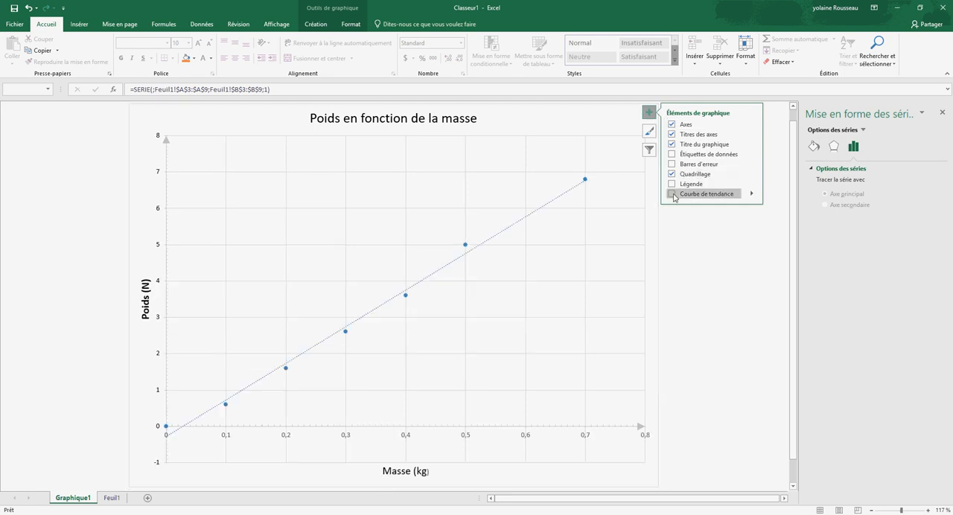
{"action": "left_click", "coordinate": [673, 196]}
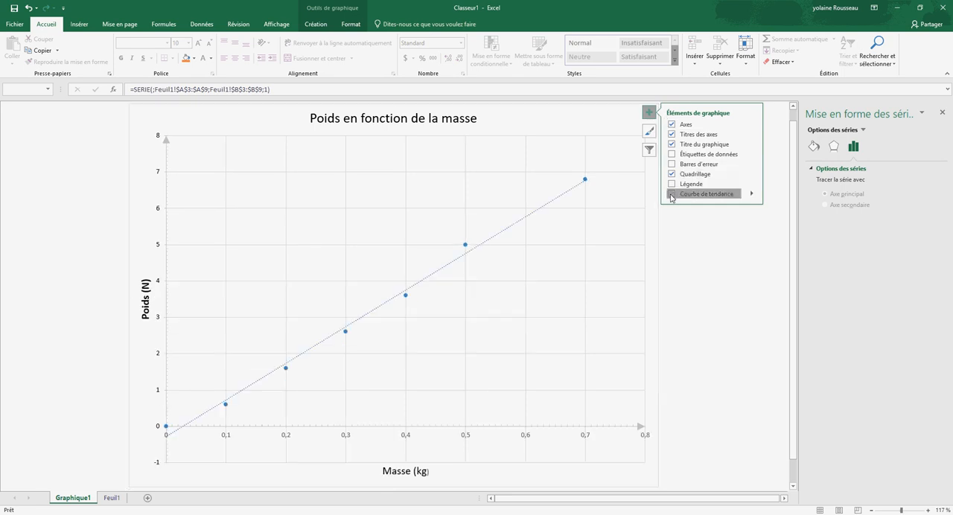
Step: Add a second linear trendline with its intercept (Définir l'interception) set to 0,0, and delete the original trendline
{"action": "left_click", "coordinate": [753, 196]}
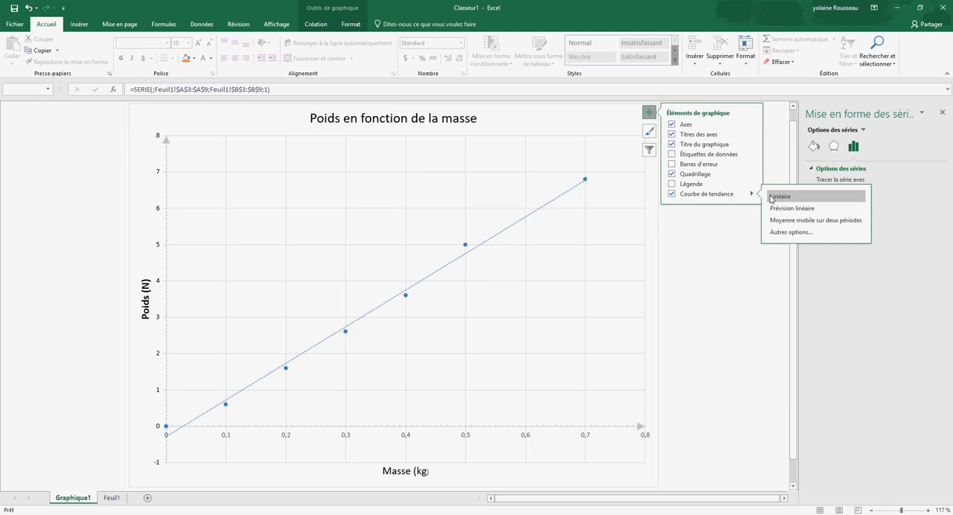
{"action": "left_click", "coordinate": [780, 233]}
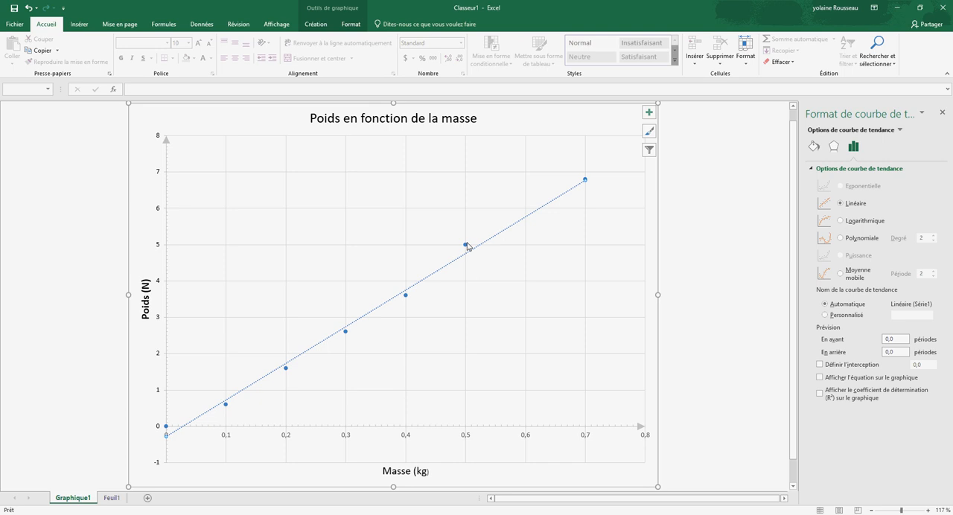
{"action": "mouse_move", "coordinate": [465, 248]}
{"action": "left_click", "coordinate": [820, 365]}
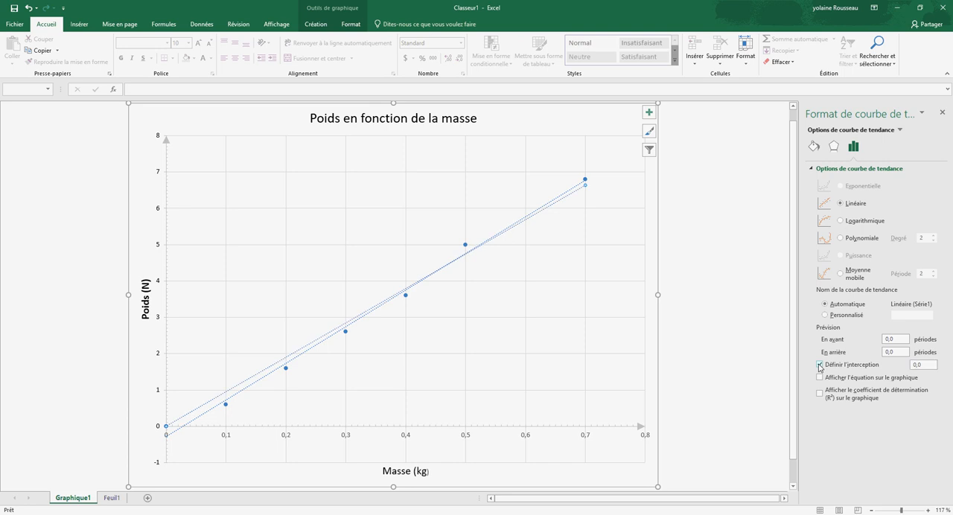
{"action": "left_click", "coordinate": [216, 409]}
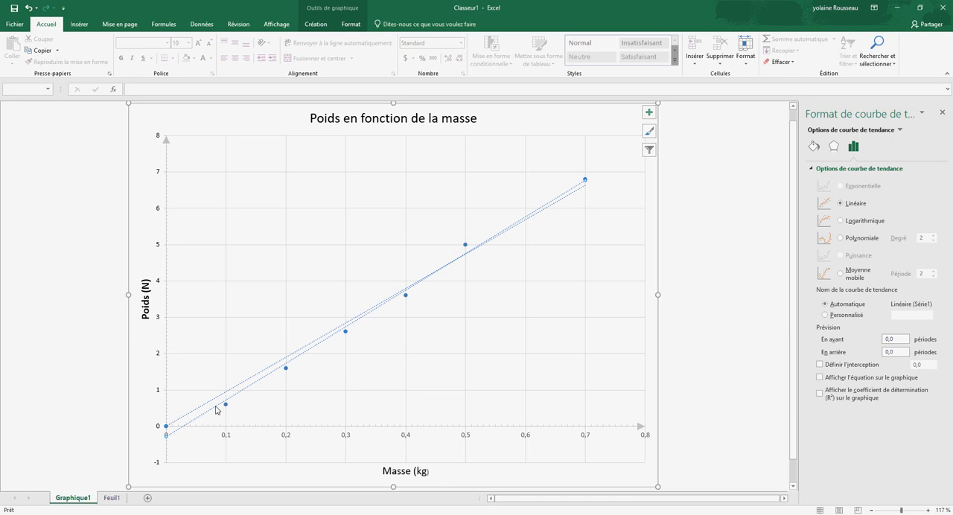
{"action": "key", "text": "Delete"}
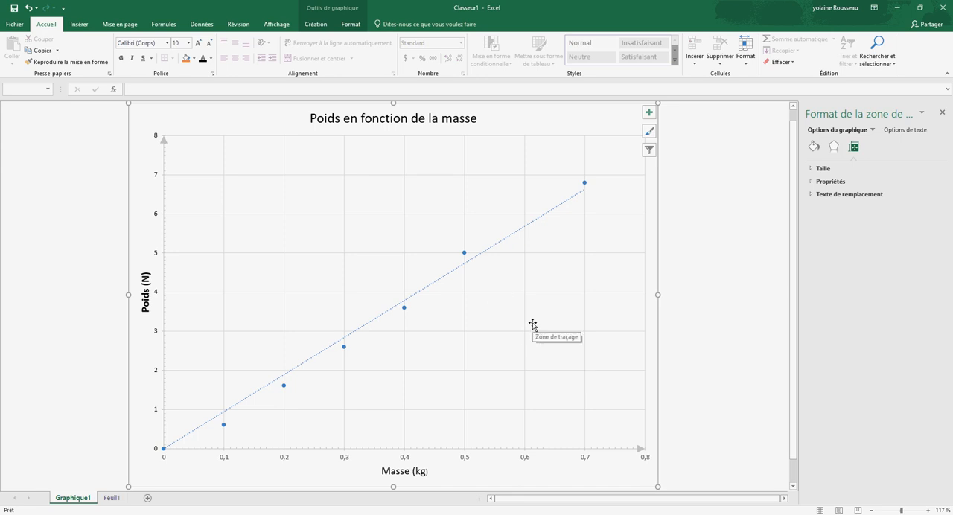
Step: Change the remaining trendline's line style to a solid line (Trait plein)
{"action": "left_click", "coordinate": [512, 236]}
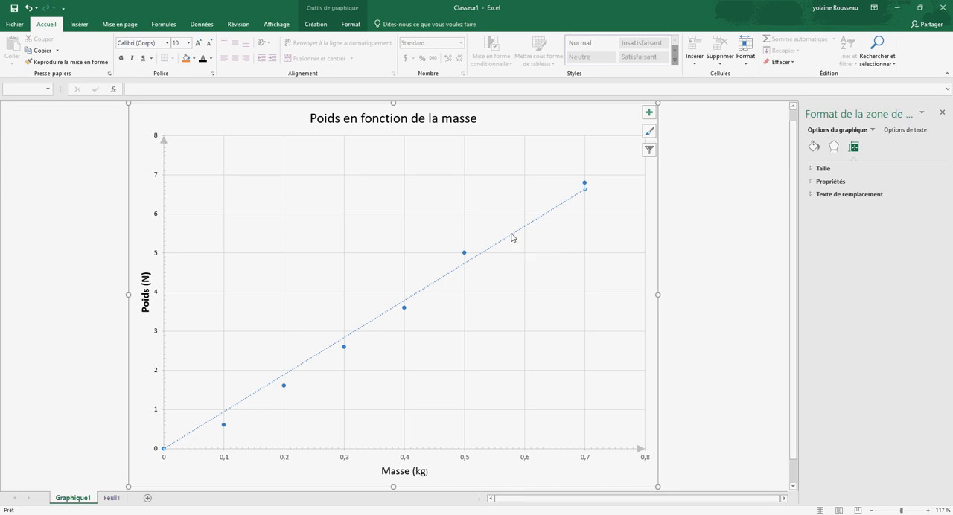
{"action": "left_click", "coordinate": [834, 148]}
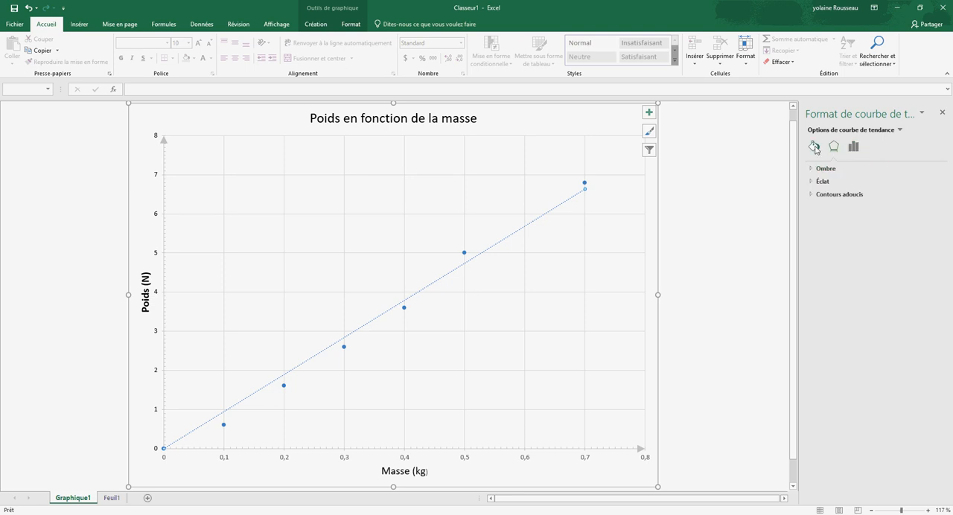
{"action": "left_click", "coordinate": [815, 148]}
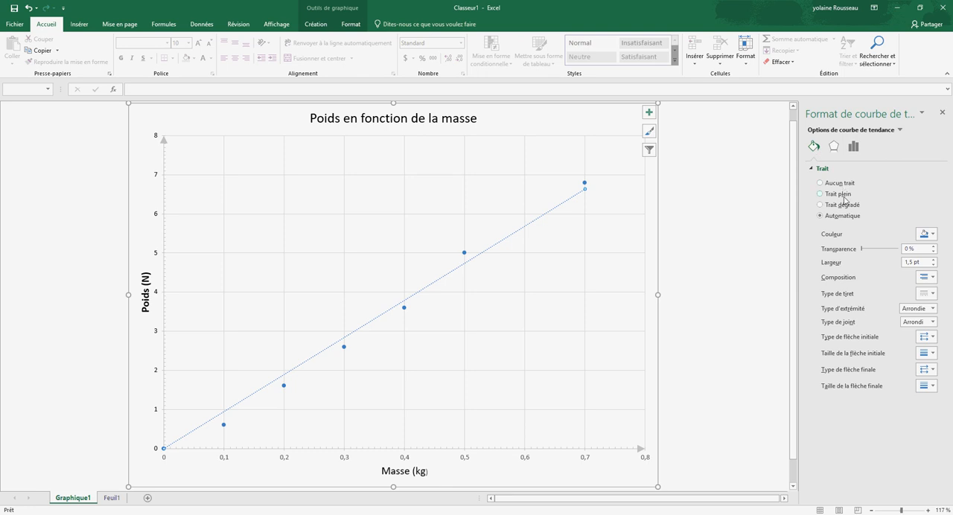
{"action": "left_click", "coordinate": [821, 195]}
{"action": "left_click", "coordinate": [696, 230]}
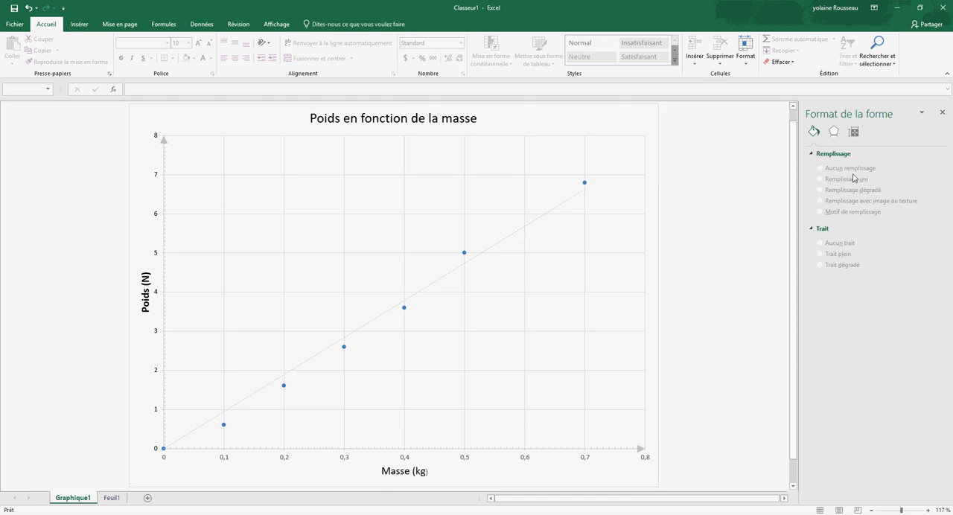
{"action": "left_click", "coordinate": [516, 237]}
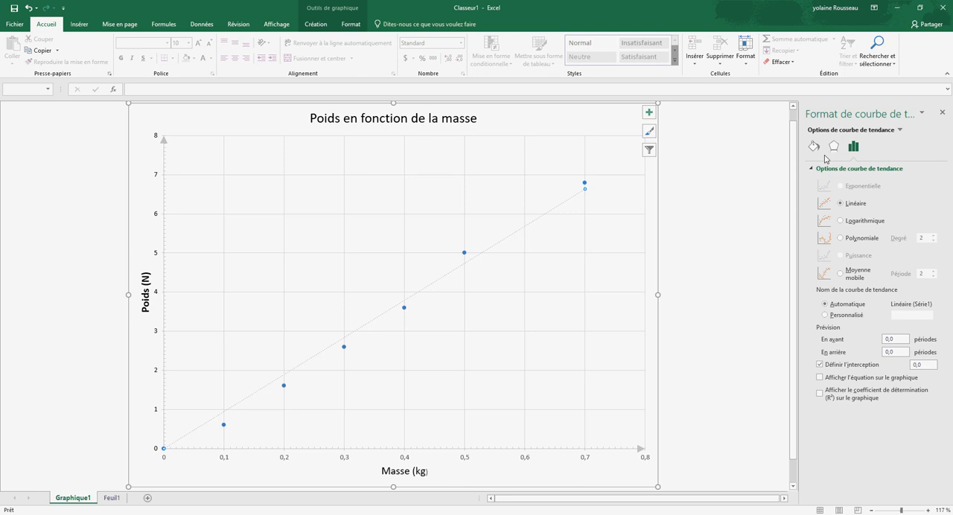
{"action": "left_click", "coordinate": [815, 147]}
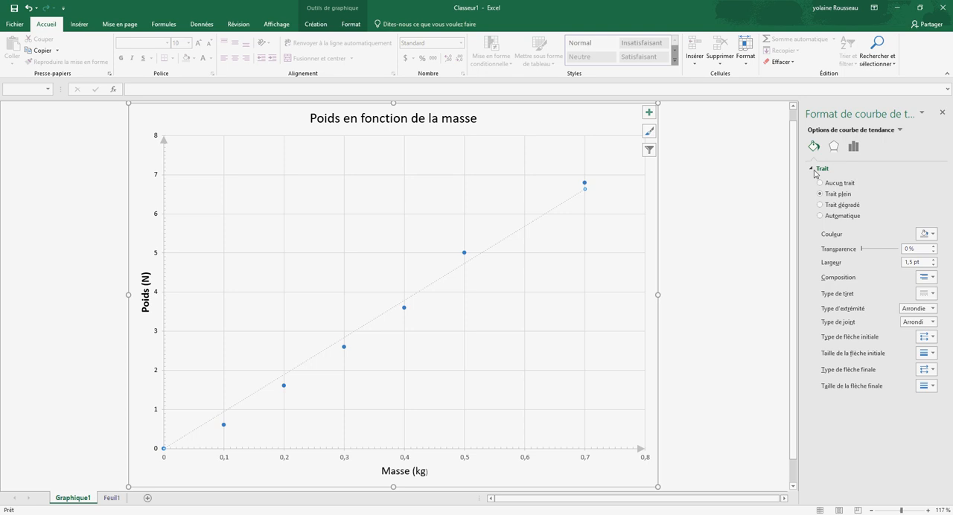
{"action": "left_click", "coordinate": [835, 146]}
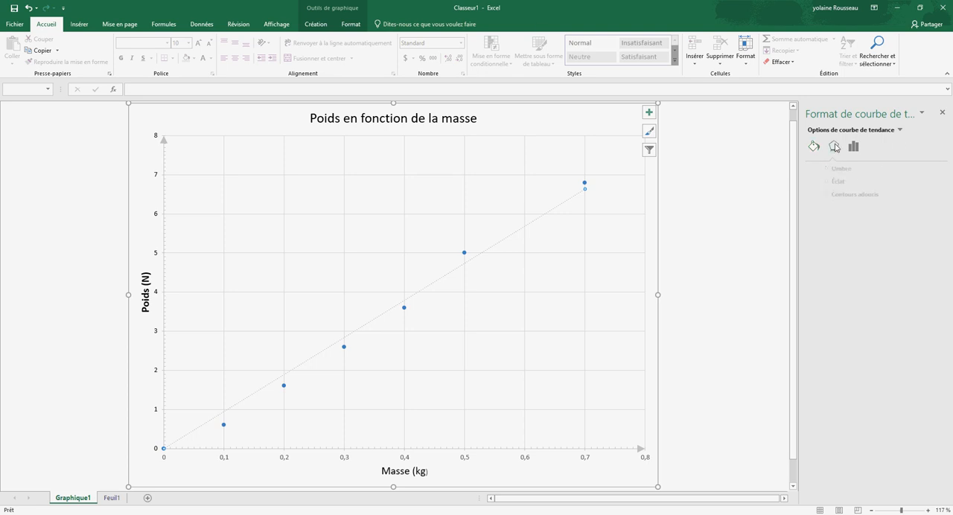
{"action": "left_click", "coordinate": [650, 112]}
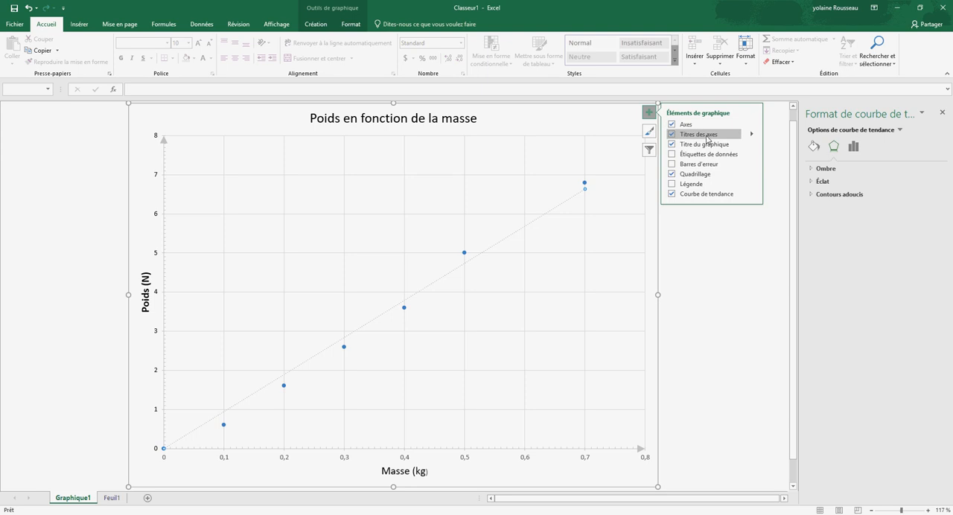
{"action": "left_click", "coordinate": [752, 195]}
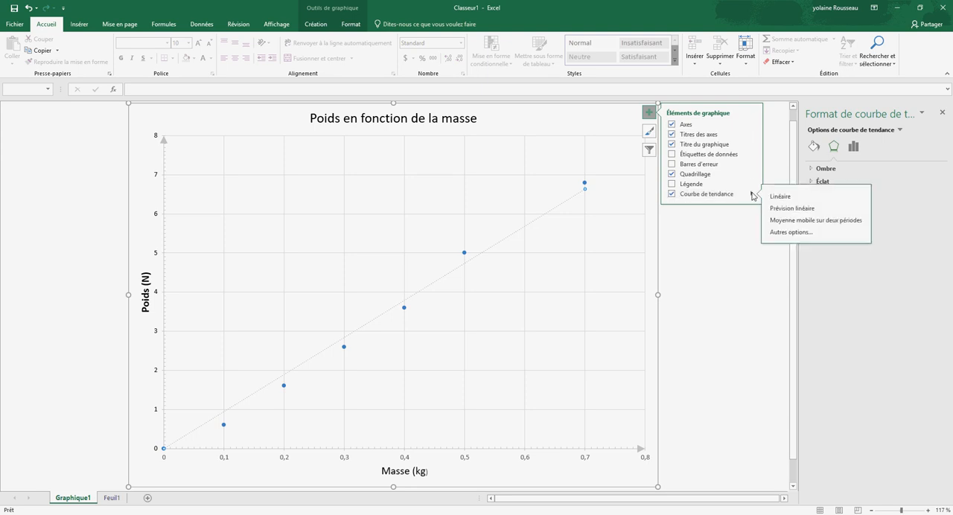
{"action": "left_click", "coordinate": [793, 232]}
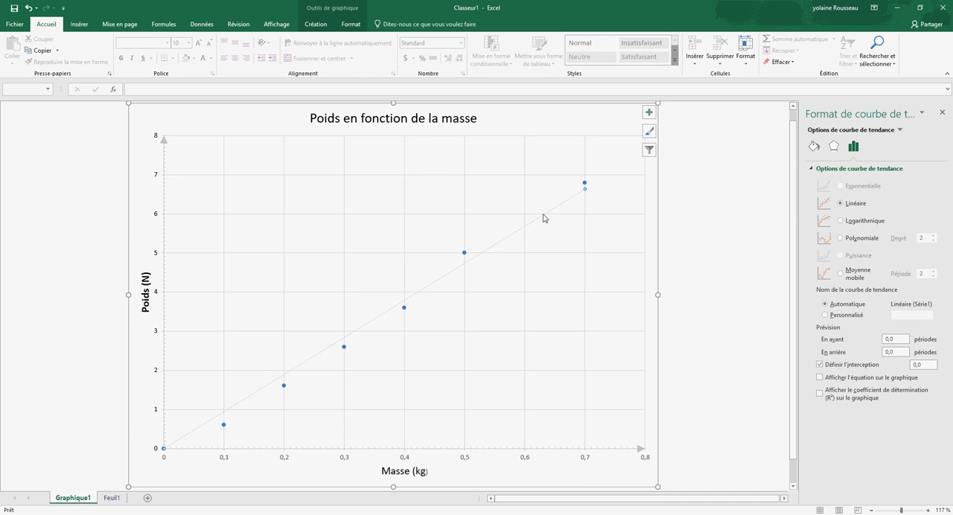
Step: Add the primary minor horizontal and primary minor vertical gridlines to the chart, and close the formatting pane
{"action": "left_click", "coordinate": [650, 114]}
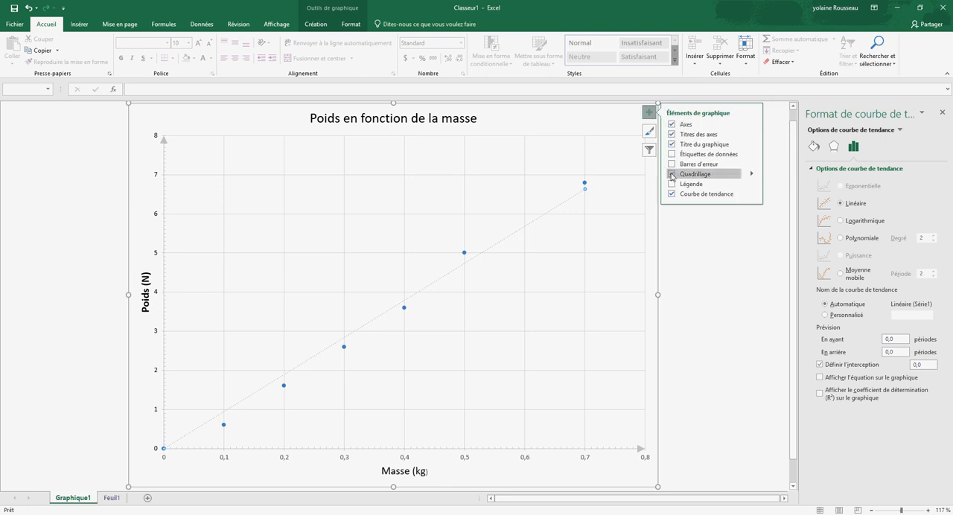
{"action": "left_click", "coordinate": [752, 176]}
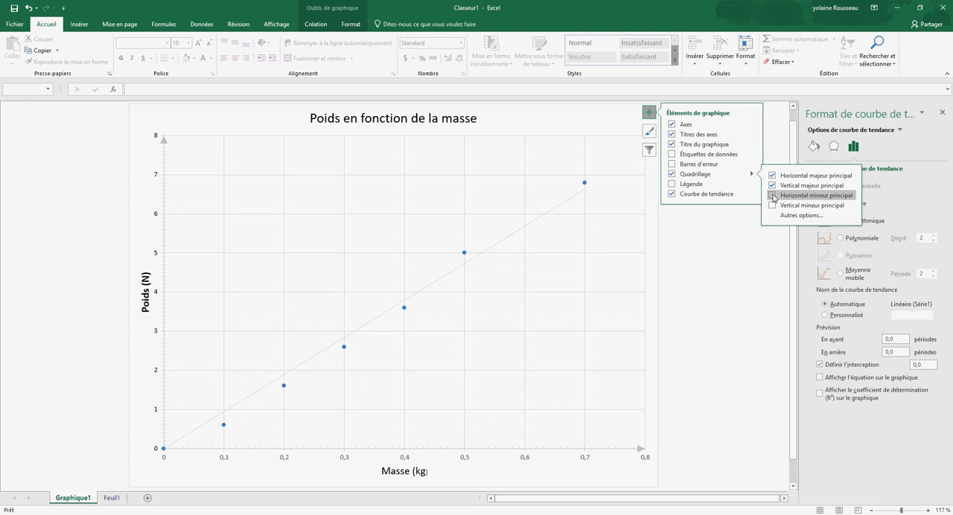
{"action": "left_click", "coordinate": [773, 196]}
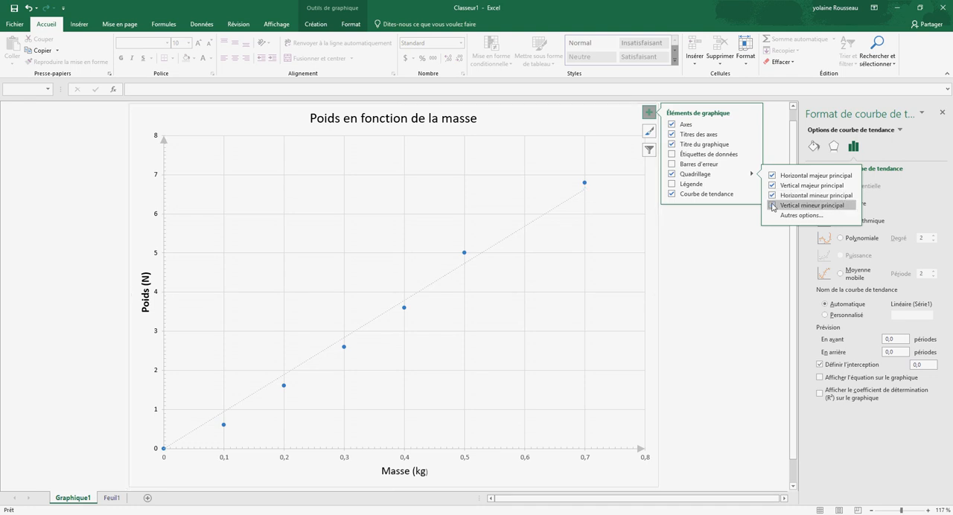
{"action": "left_click", "coordinate": [773, 206]}
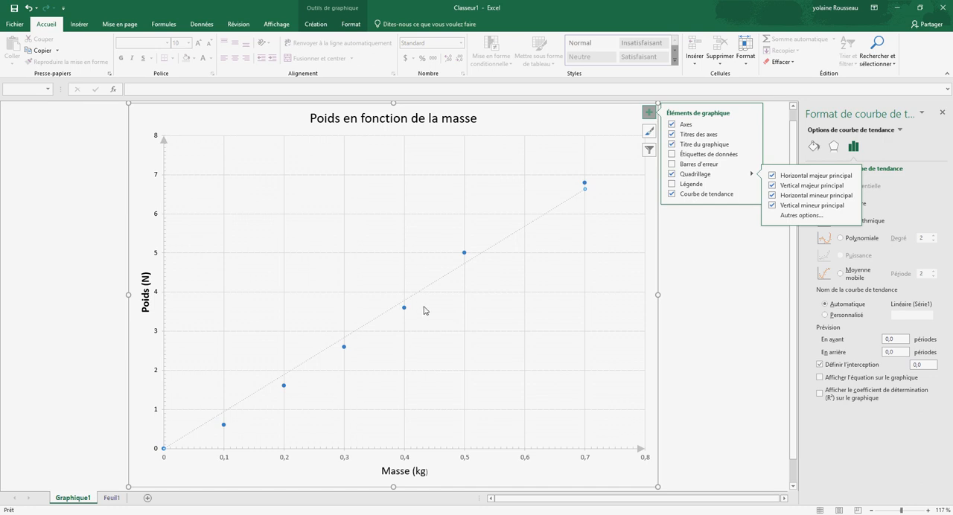
{"action": "mouse_move", "coordinate": [405, 311]}
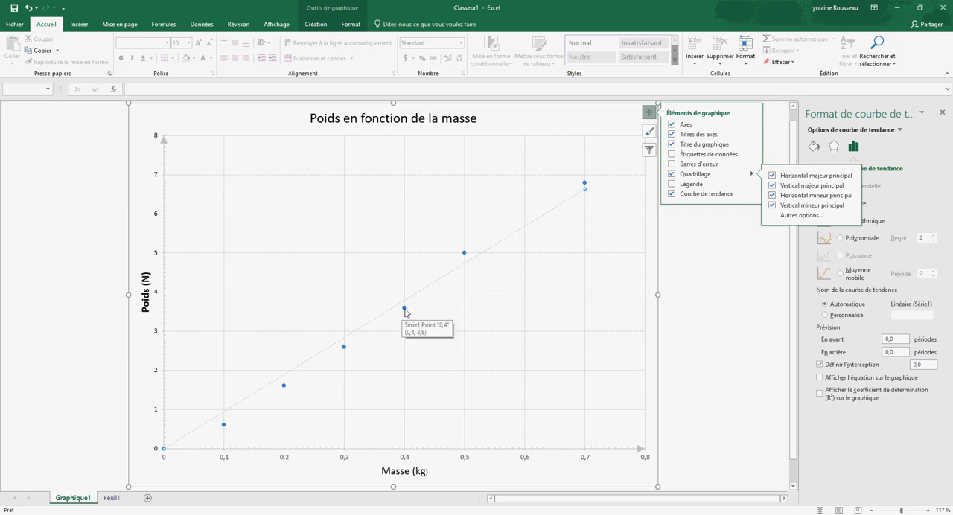
{"action": "mouse_move", "coordinate": [344, 348]}
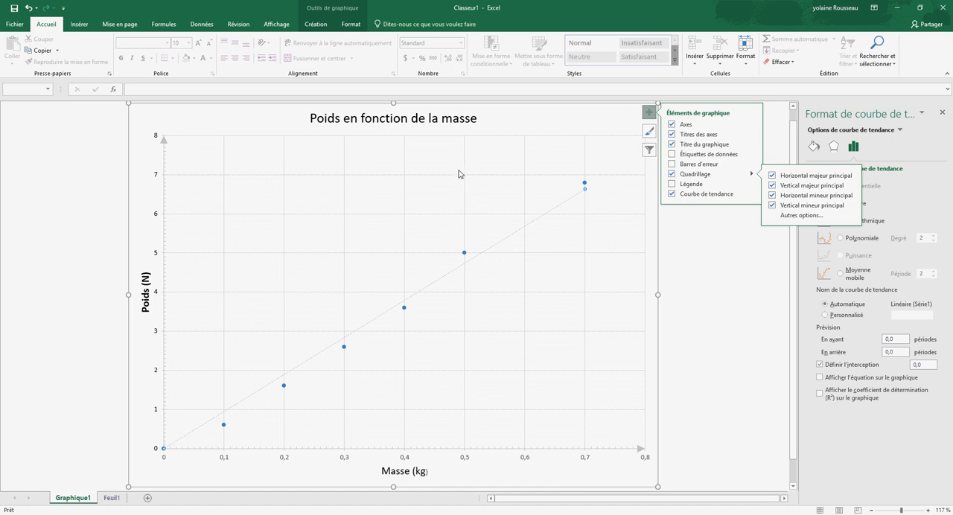
{"action": "left_click", "coordinate": [709, 281]}
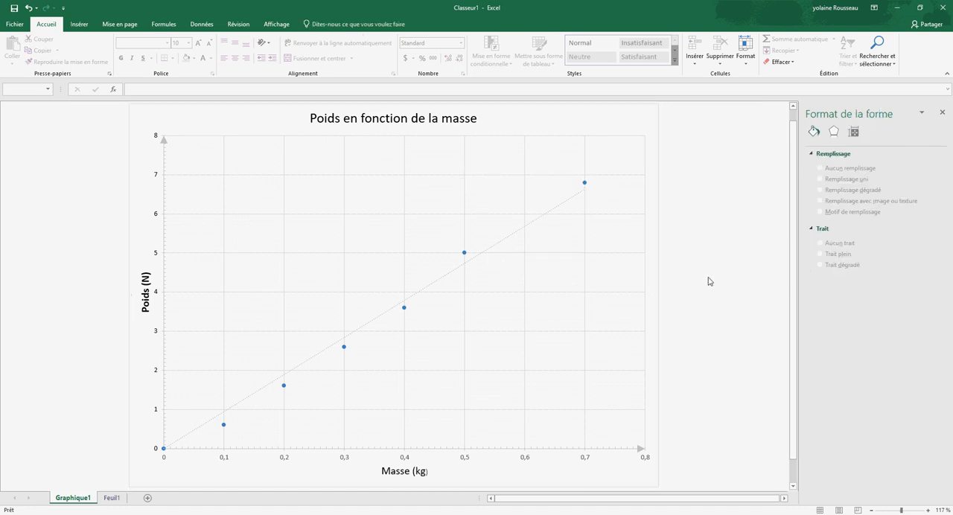
{"action": "left_click", "coordinate": [943, 112]}
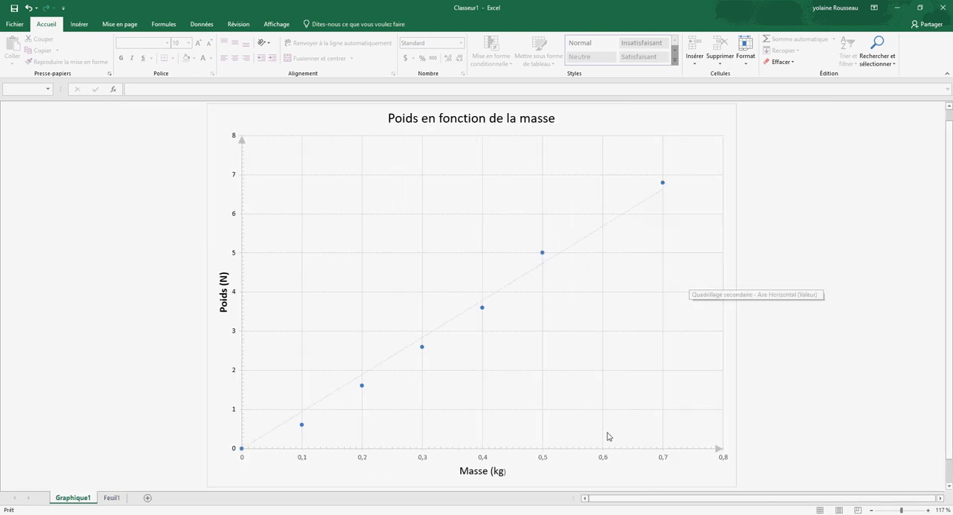
{"action": "left_click", "coordinate": [449, 154]}
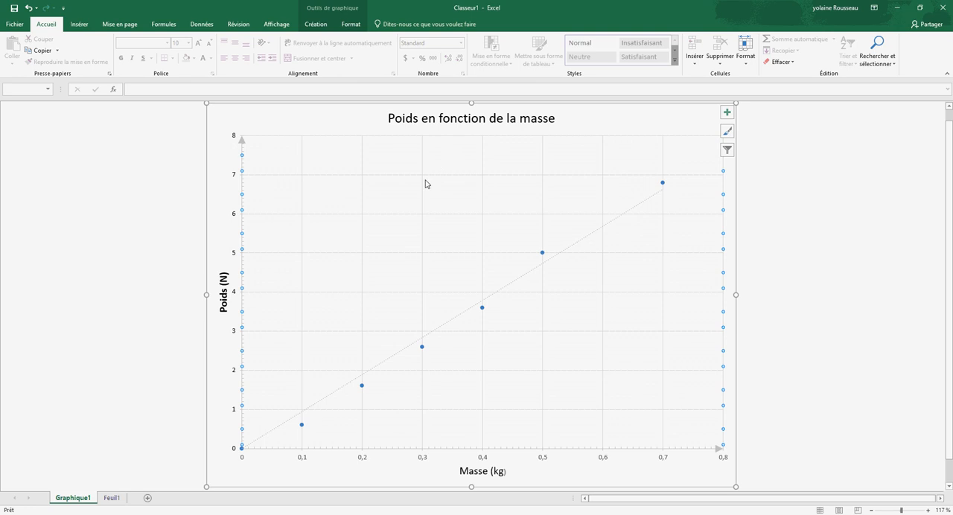
{"action": "right_click", "coordinate": [461, 157]}
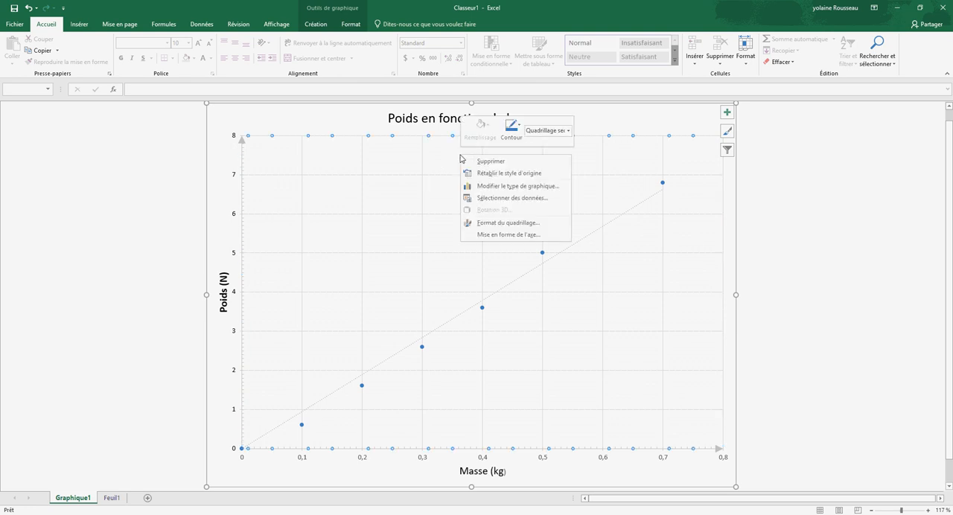
{"action": "left_click", "coordinate": [334, 122]}
{"action": "right_click", "coordinate": [334, 121]}
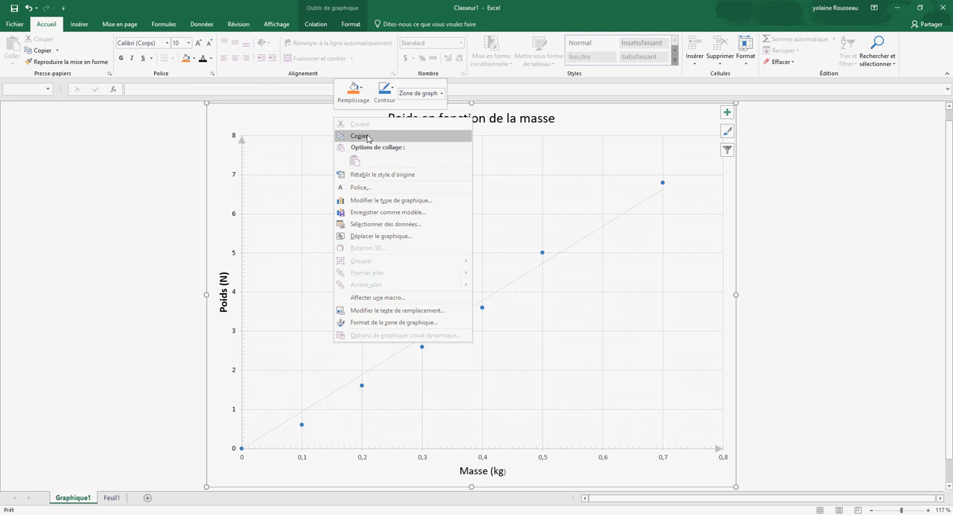
{"action": "left_click", "coordinate": [263, 122]}
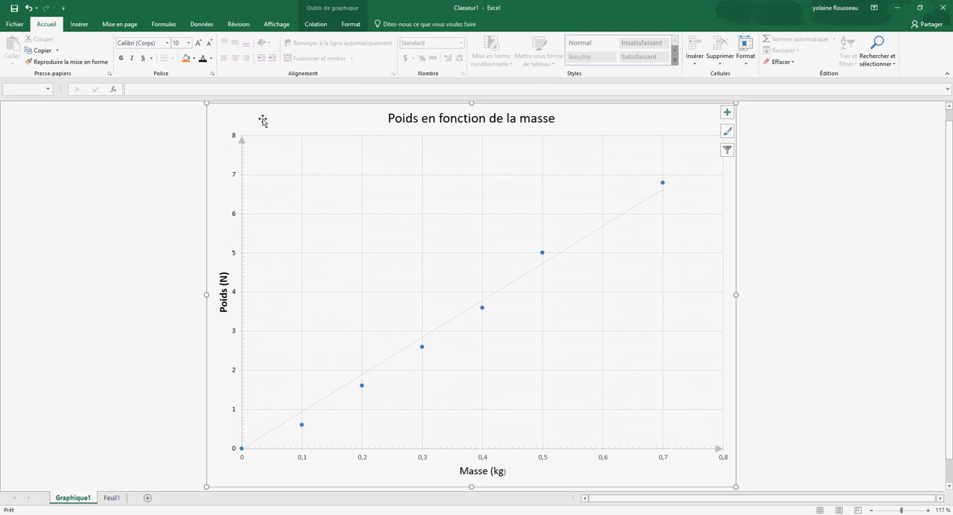